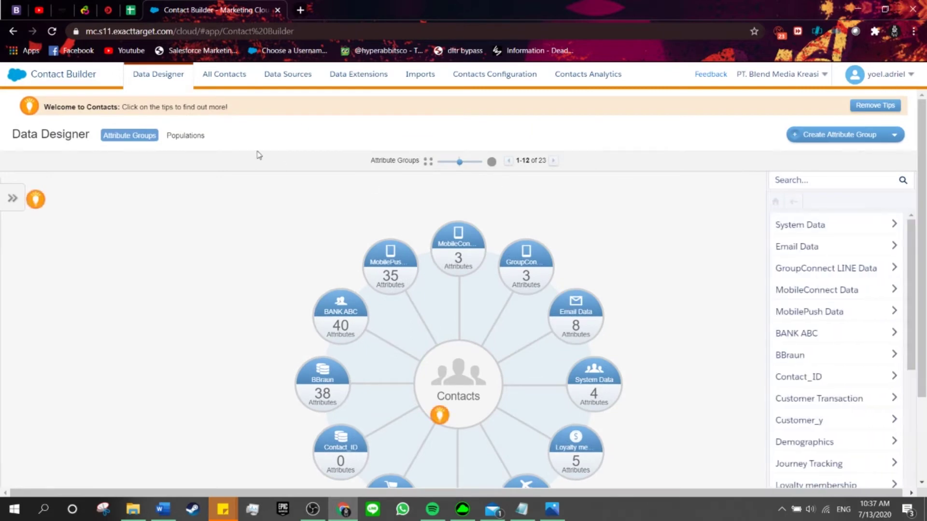
# - Go to the Data Extensions list, get past its introduction, and start a new data extension
pyautogui.click(356, 81)
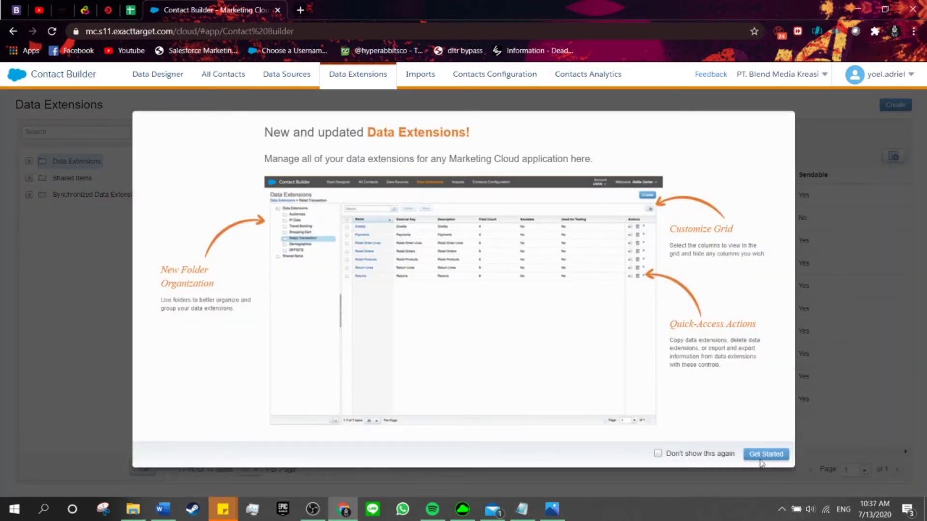
pyautogui.click(761, 459)
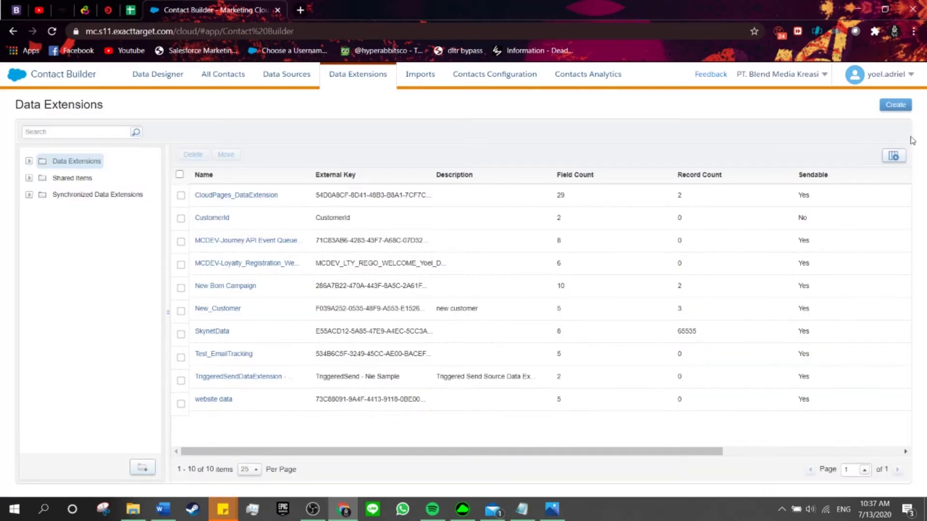
pyautogui.click(894, 105)
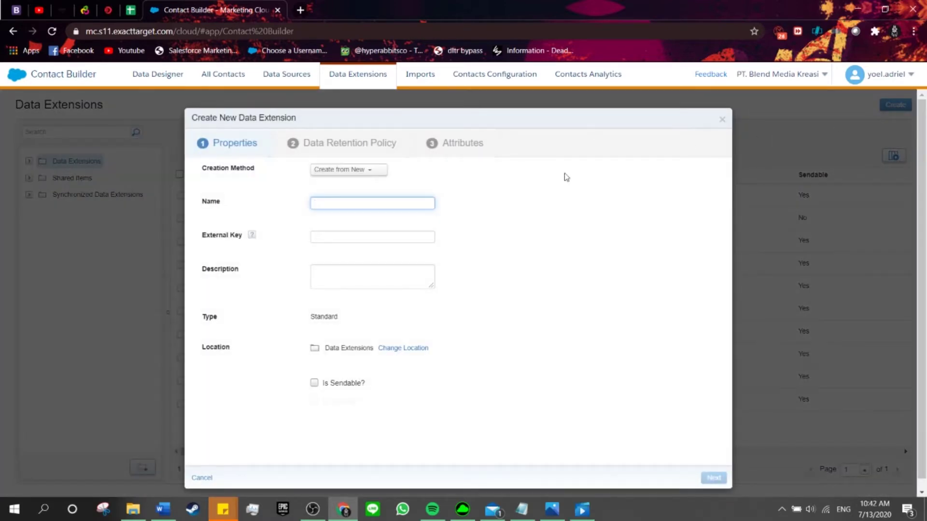
# - Keep 'Create from New' as the creation method and bring up the Customer spec screenshot
pyautogui.click(370, 171)
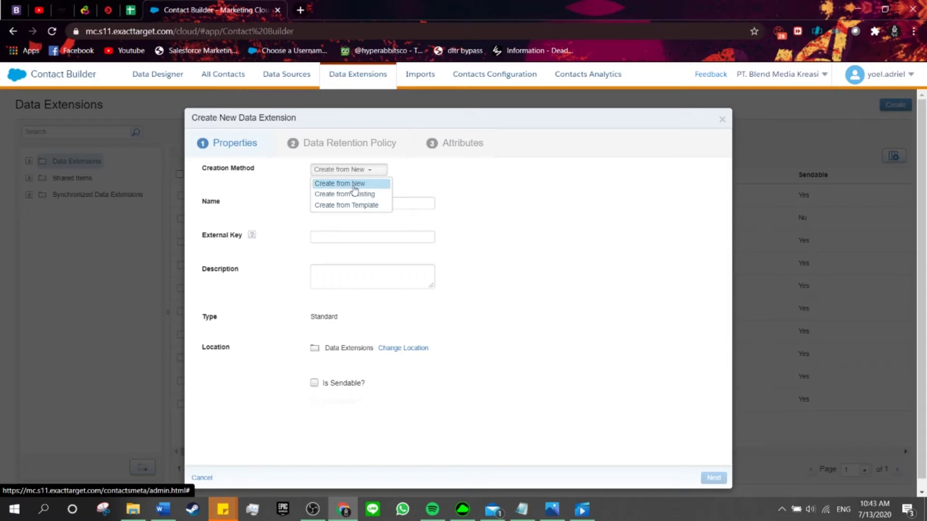
pyautogui.click(354, 187)
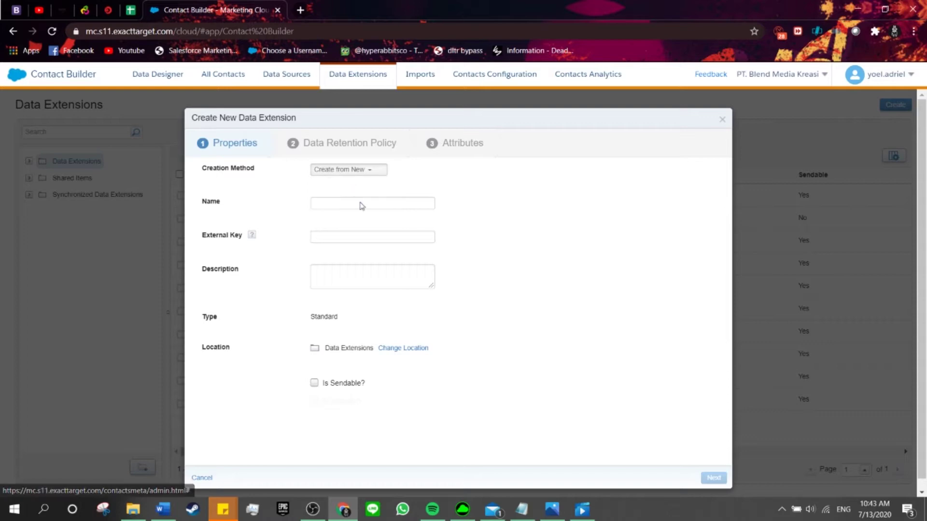
pyautogui.click(550, 515)
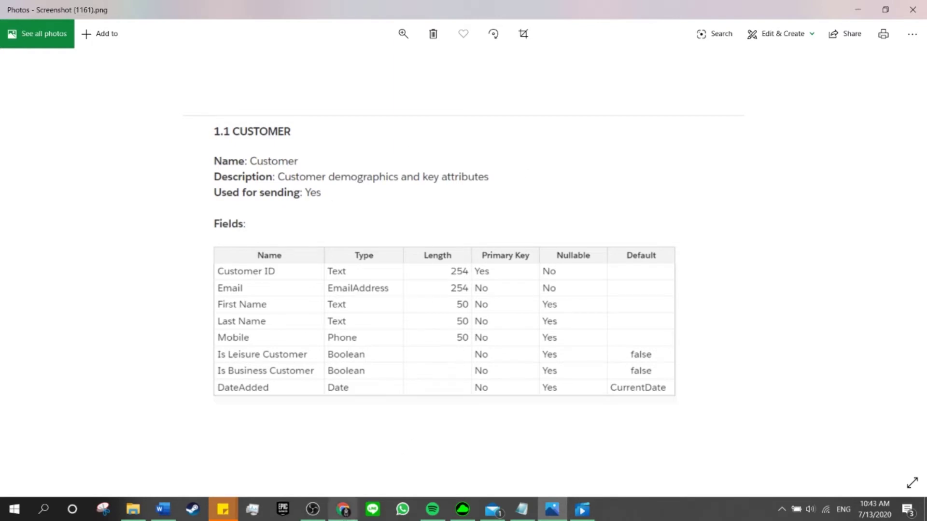
# - Back in the new data extension form, enter 'Customer' as its name
pyautogui.click(342, 509)
pyautogui.click(322, 203)
pyautogui.write('Customer')
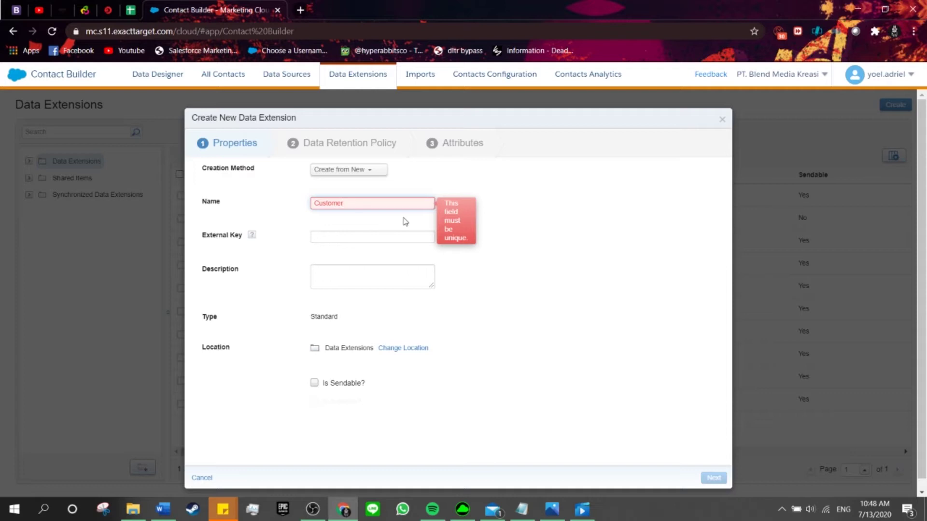
# - Make the name 'CustomerExample', move to the Description field, and check the spec's wording
pyautogui.write('Example')
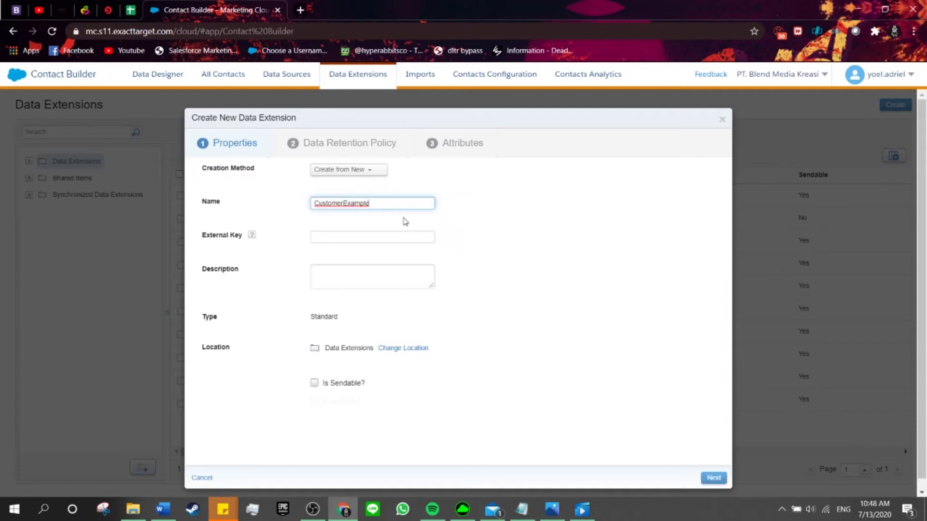
pyautogui.click(391, 237)
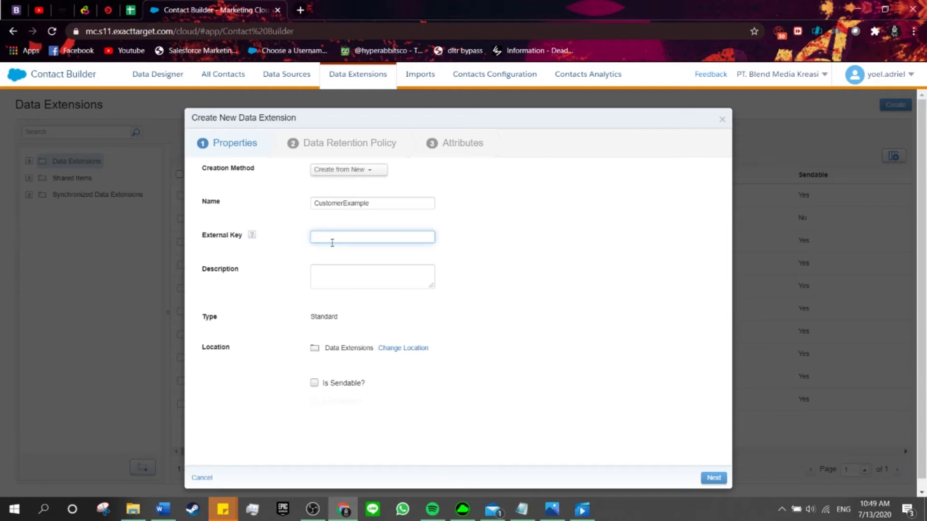
pyautogui.click(324, 273)
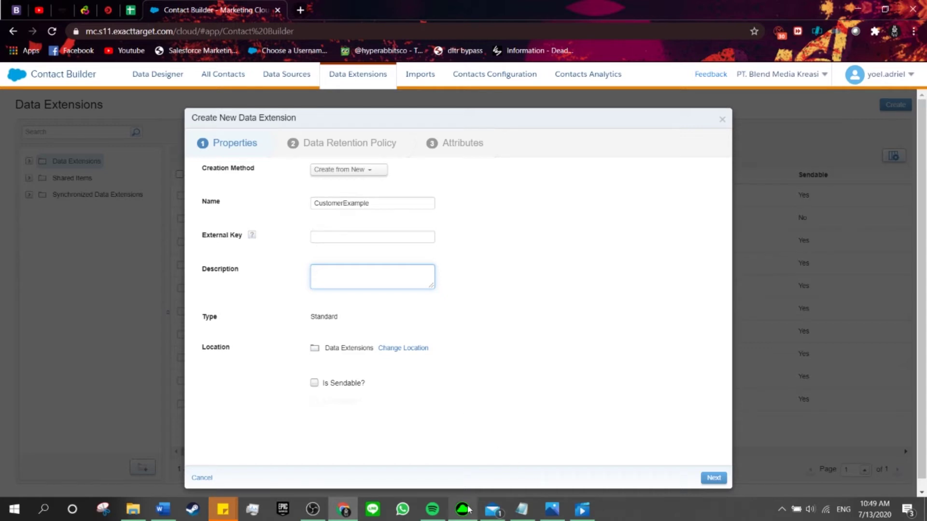
pyautogui.click(552, 509)
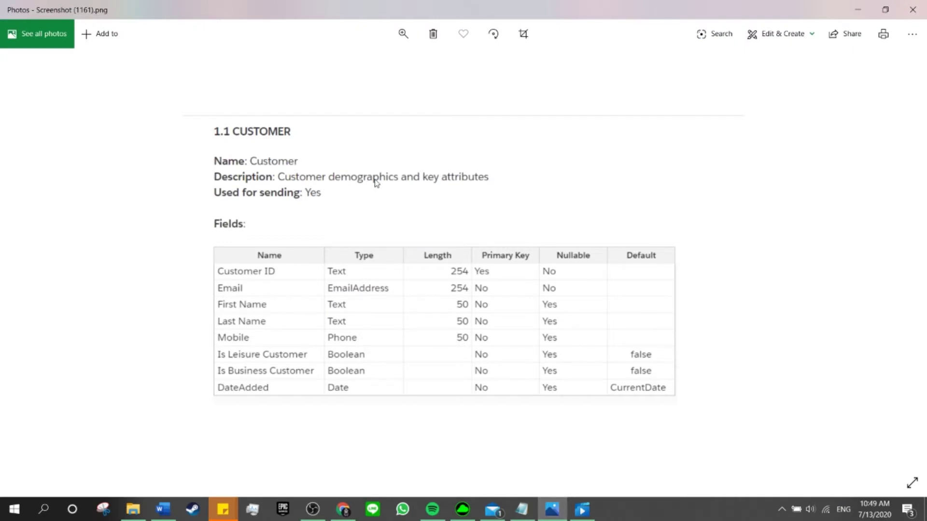
# - Start the description with 'Customer', correcting the misspelled letters
pyautogui.click(869, 15)
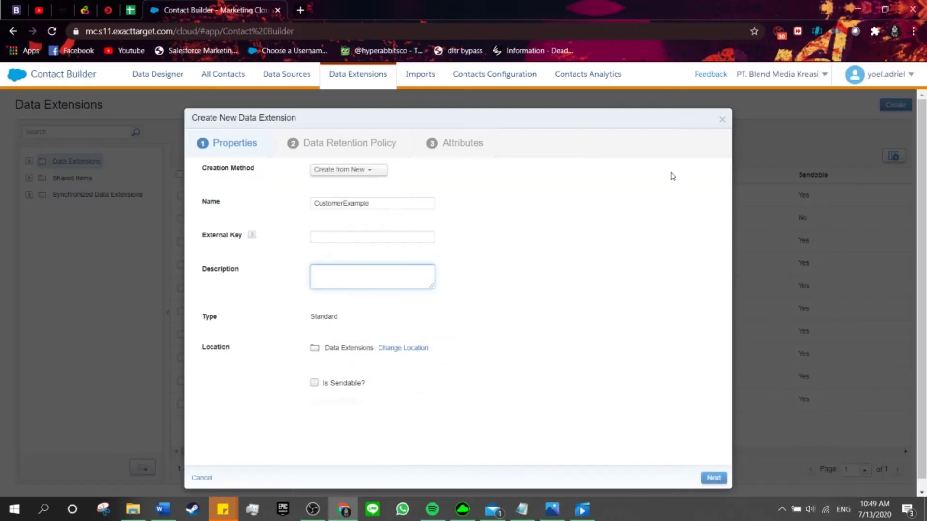
pyautogui.write('Customer')
pyautogui.press('BackSpace')
pyautogui.press('BackSpace')
pyautogui.press('BackSpace')
pyautogui.press('BackSpace')
pyautogui.press('BackSpace')
pyautogui.write('temer')
pyautogui.press('BackSpace')
pyautogui.press('BackSpace')
pyautogui.press('BackSpace')
pyautogui.write('omer')
pyautogui.hotkey('alt', 'Tab')
# - Complete the description as 'Customer demographics and key attribute'
pyautogui.hotkey('alt', 'Tab')
pyautogui.write('demographics')
pyautogui.click(673, 177)
pyautogui.click(410, 281)
pyautogui.write('and')
pyautogui.hotkey('alt', 'Tab')
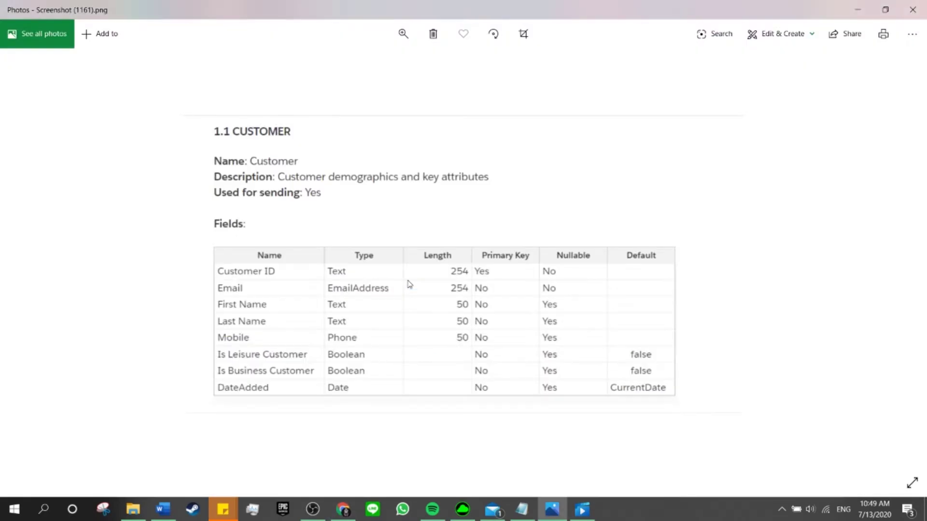
pyautogui.hotkey('alt', 'Tab')
pyautogui.write('key attribute')
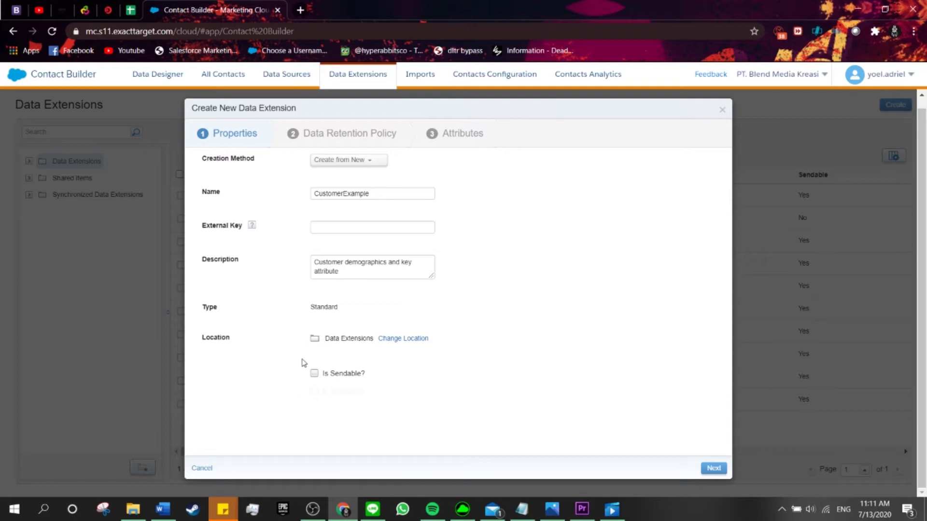
# - Mark the data extension as sendable and advance to the Data Retention Policy step
pyautogui.click(313, 373)
pyautogui.click(552, 510)
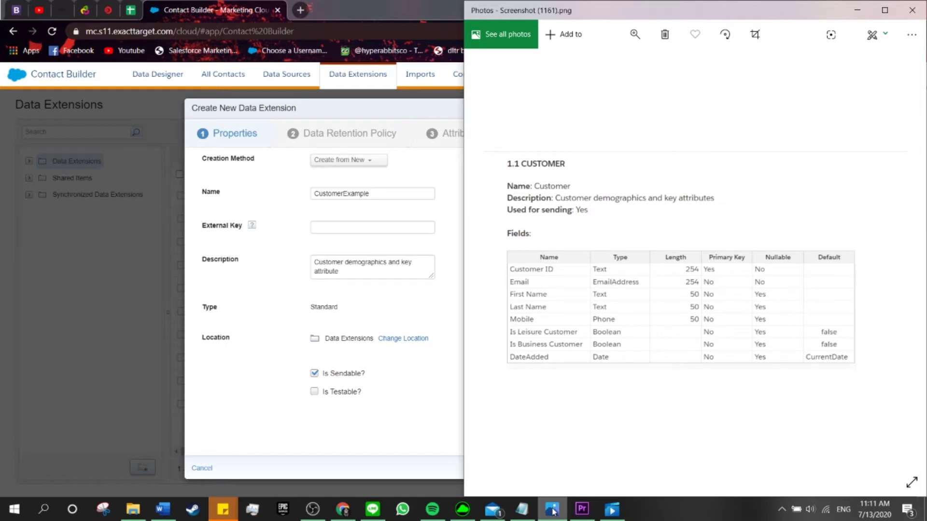
pyautogui.click(552, 509)
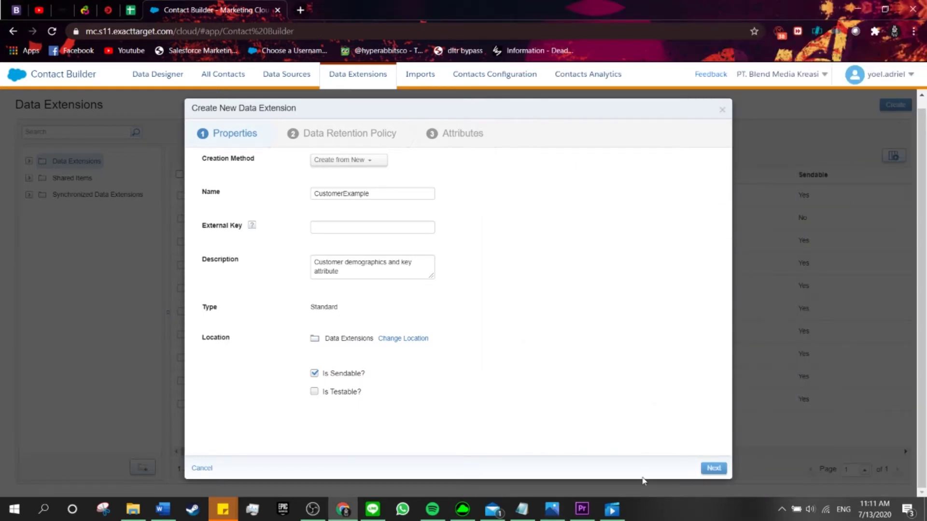
pyautogui.click(708, 468)
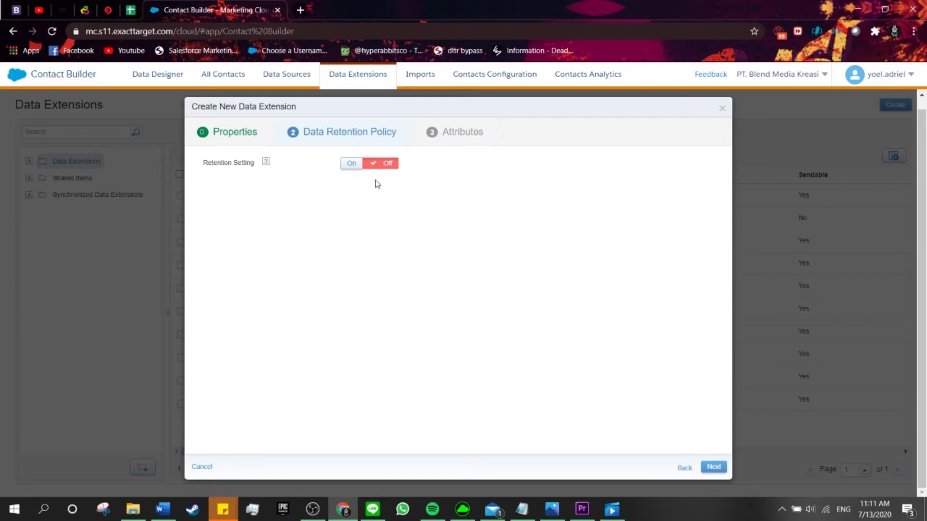
# - Leave the retention setting Off and advance to the Attributes step
pyautogui.click(361, 164)
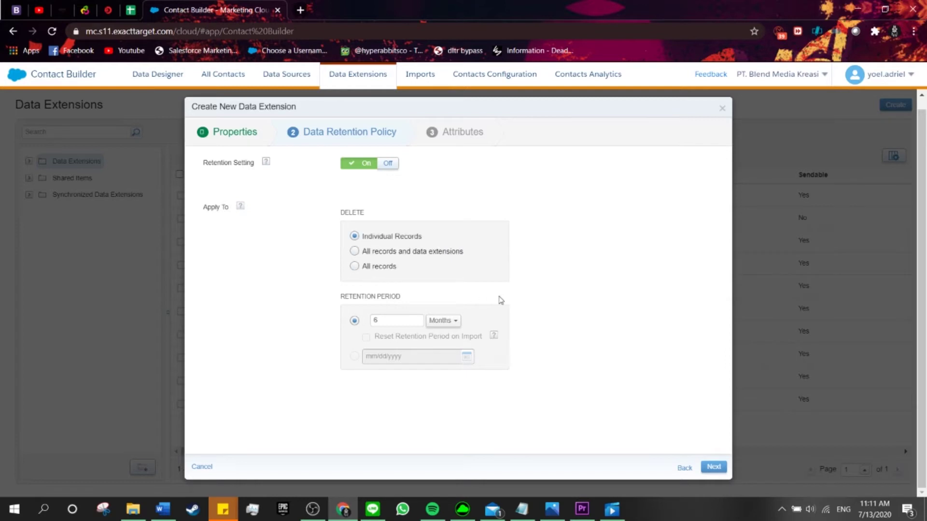
pyautogui.click(388, 163)
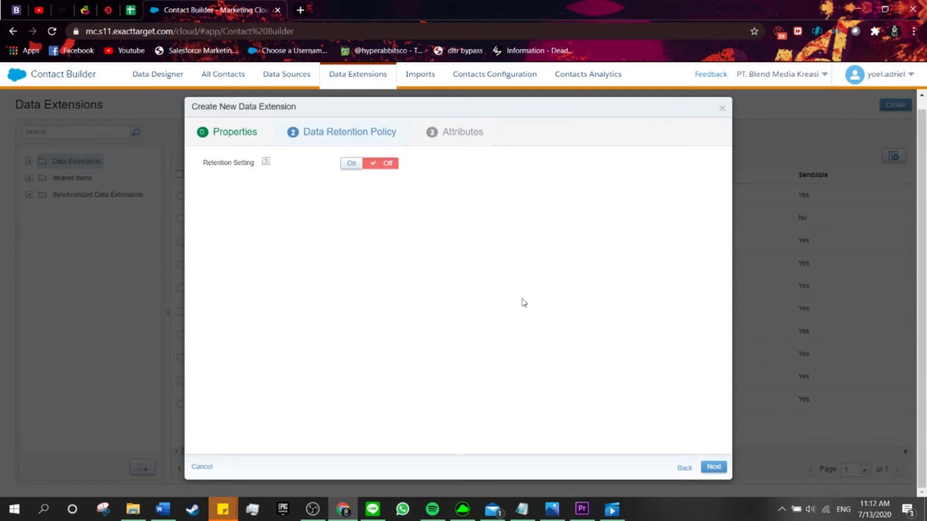
pyautogui.click(713, 467)
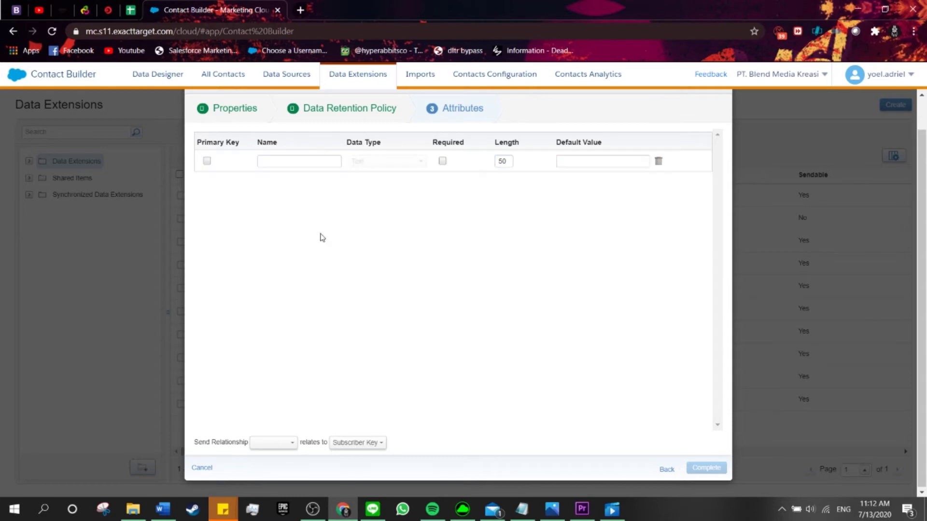
# - Add 'Customer ID' as the first attribute: primary key, Text type, length 50
pyautogui.hotkey('alt', 'Tab')
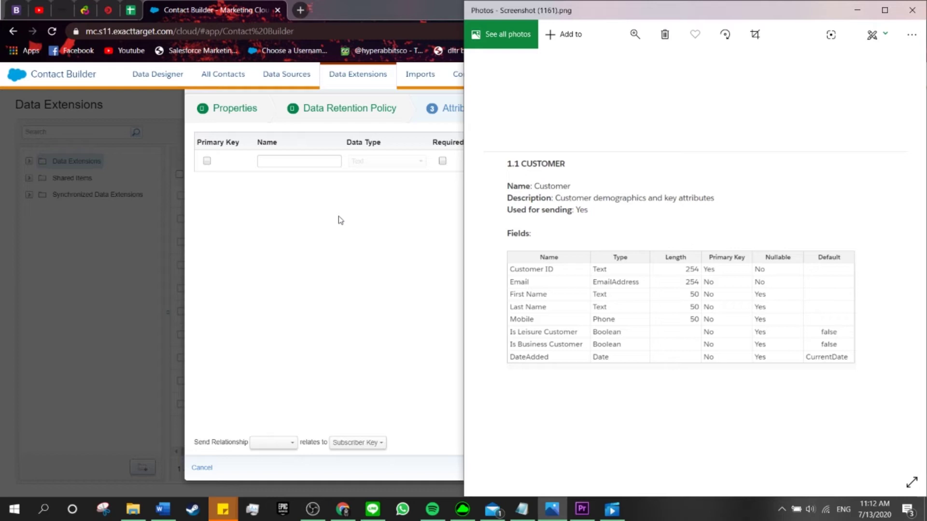
pyautogui.click(207, 160)
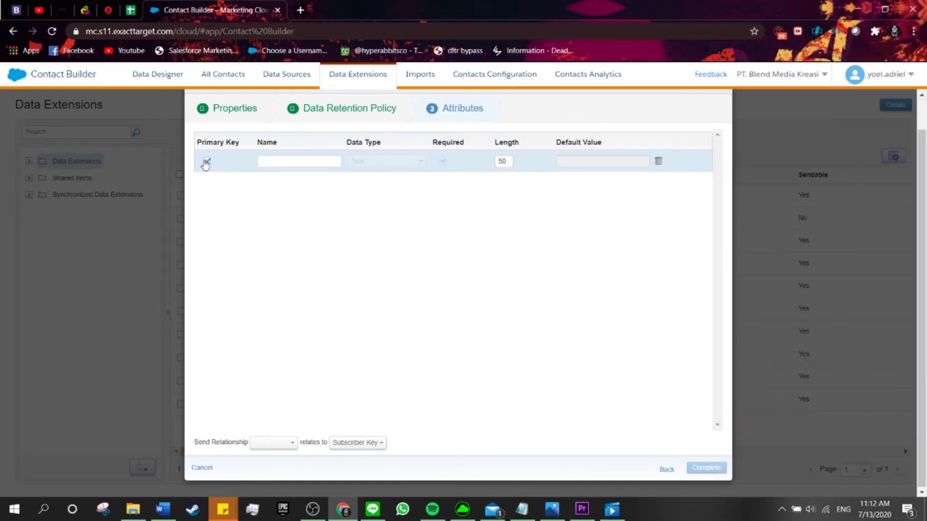
pyautogui.click(276, 161)
pyautogui.write('Customer ID')
pyautogui.click(415, 286)
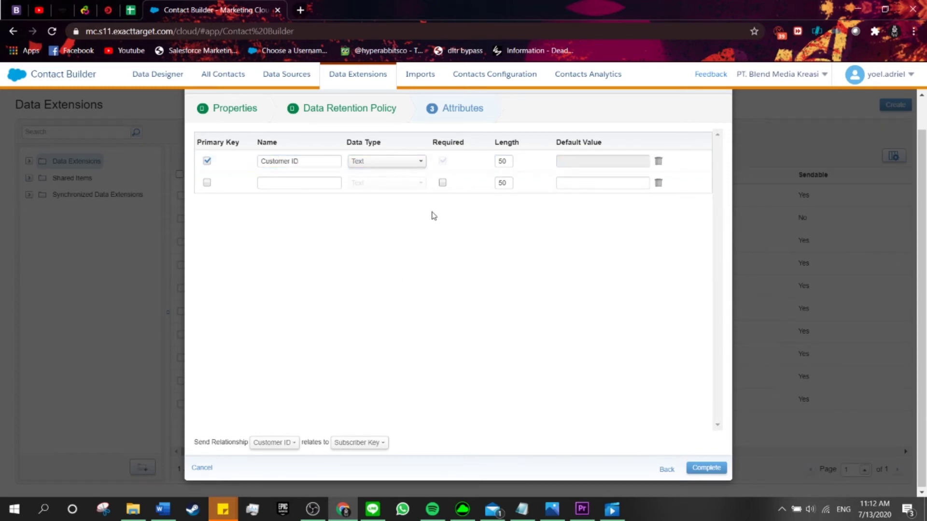
pyautogui.hotkey('alt', 'Tab')
pyautogui.click(449, 225)
pyautogui.click(403, 163)
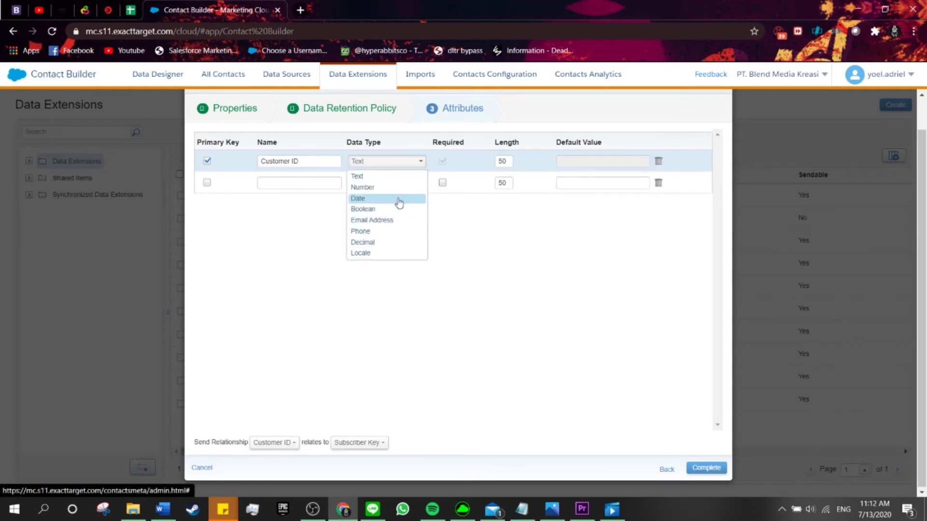
pyautogui.click(404, 162)
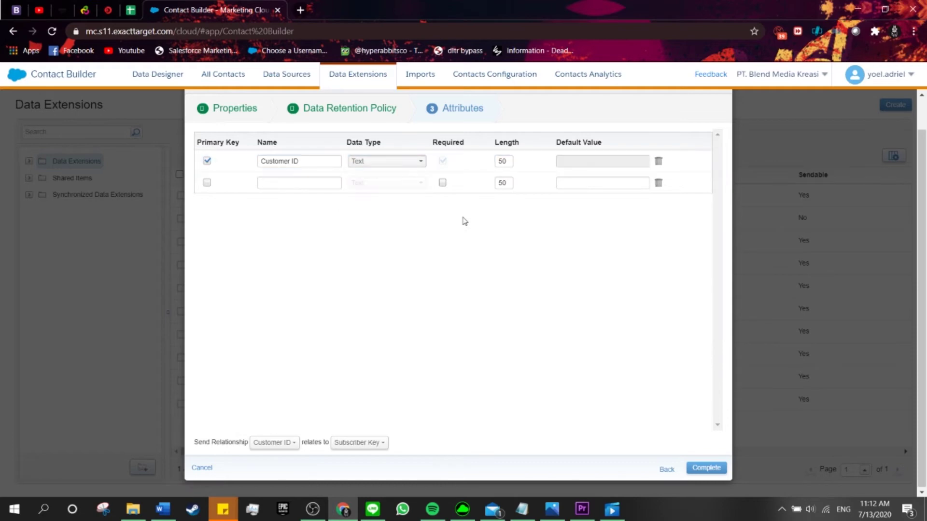
pyautogui.click(508, 162)
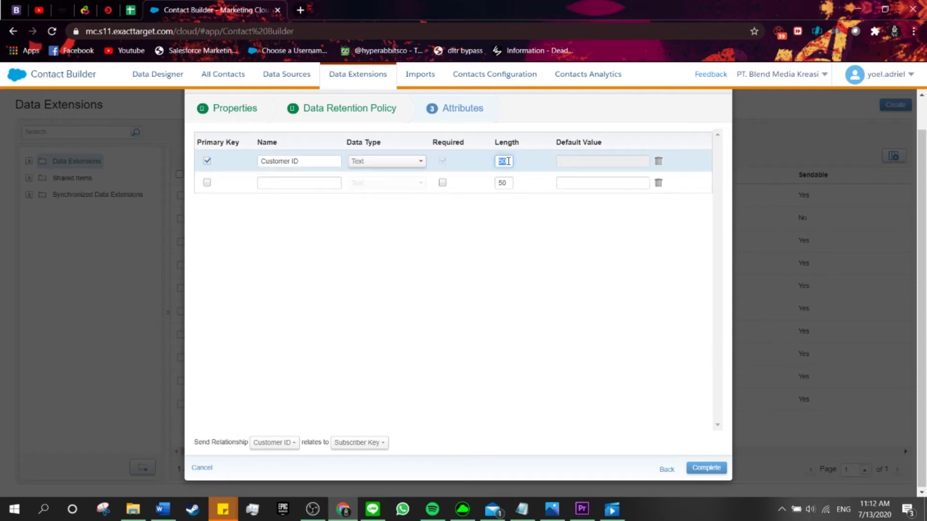
pyautogui.click(506, 284)
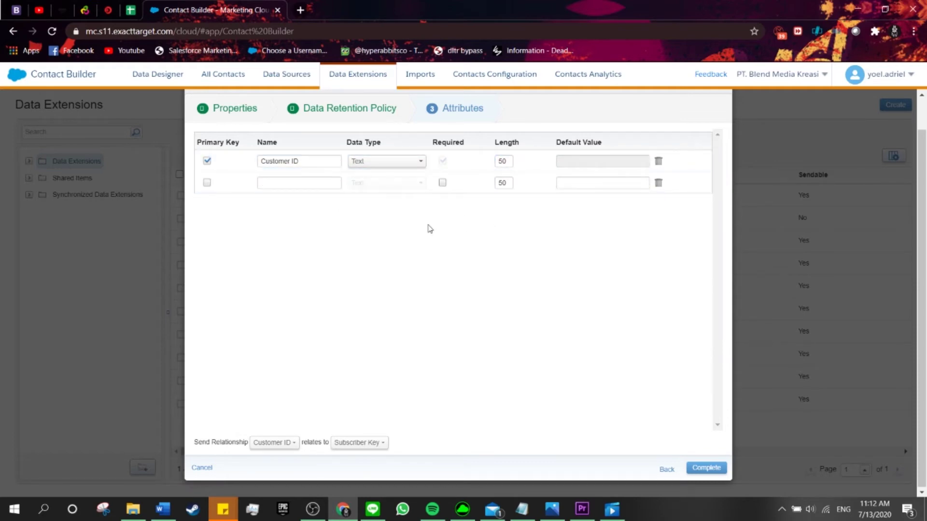
pyautogui.hotkey('alt', 'Tab')
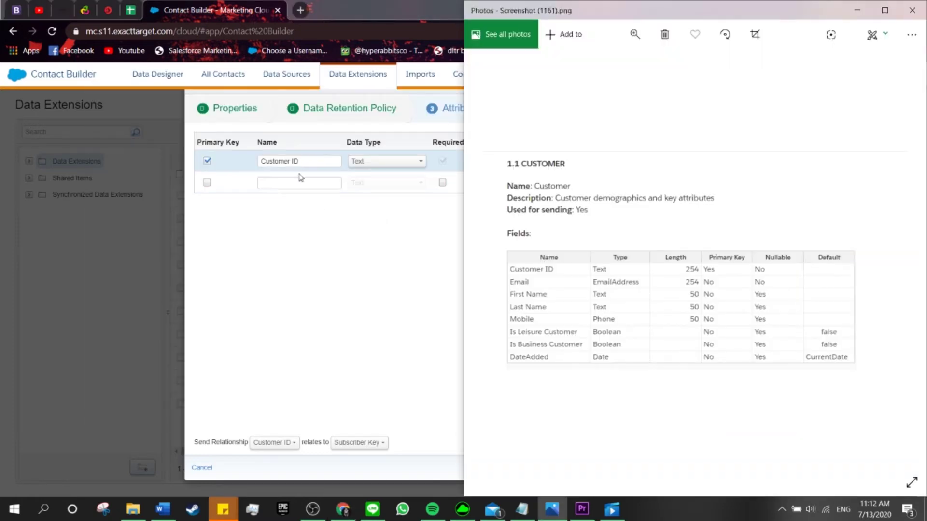
# - Name the next three attributes Email, First Name and Last Name
pyautogui.click(291, 184)
pyautogui.write('EMa')
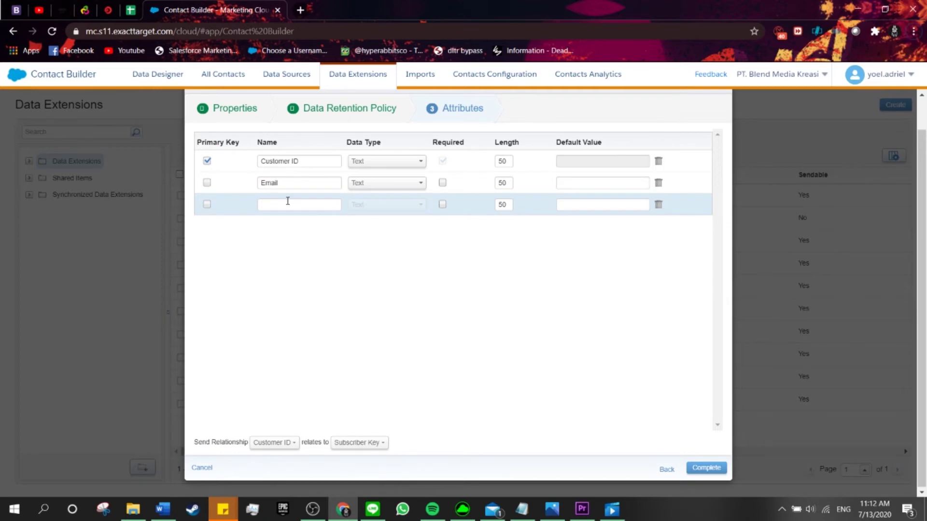
pyautogui.click(288, 201)
pyautogui.hotkey('alt', 'Tab')
pyautogui.hotkey('alt', 'Tab')
pyautogui.write('First N')
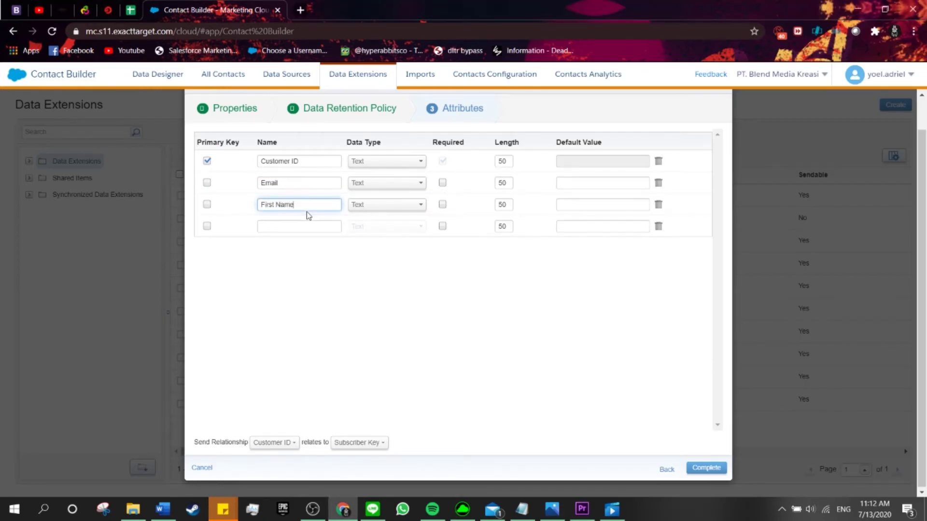
pyautogui.click(295, 225)
pyautogui.write('Last')
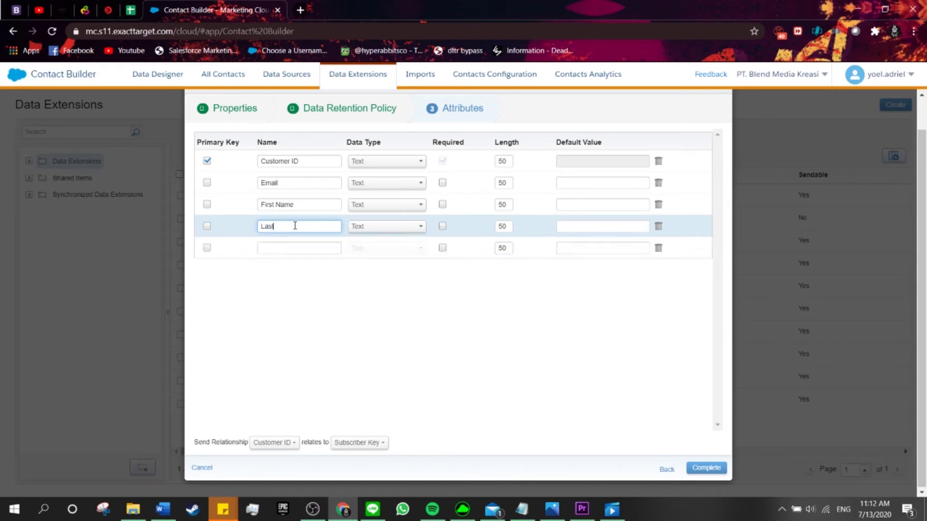
pyautogui.write(' Name')
pyautogui.hotkey('alt', 'Tab')
pyautogui.hotkey('alt', 'Tab')
# - Add the Mobile and Is Leisure Customer attributes
pyautogui.click(296, 248)
pyautogui.write('BBo')
pyautogui.press('BackSpace')
pyautogui.press('BackSpace')
pyautogui.press('BackSpace')
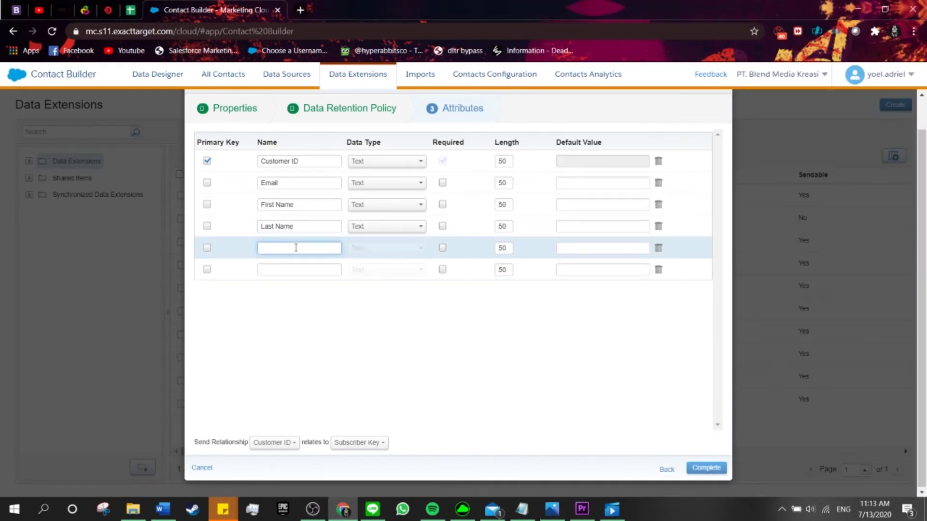
pyautogui.write('Mobile')
pyautogui.hotkey('alt', 'Tab')
pyautogui.click(327, 270)
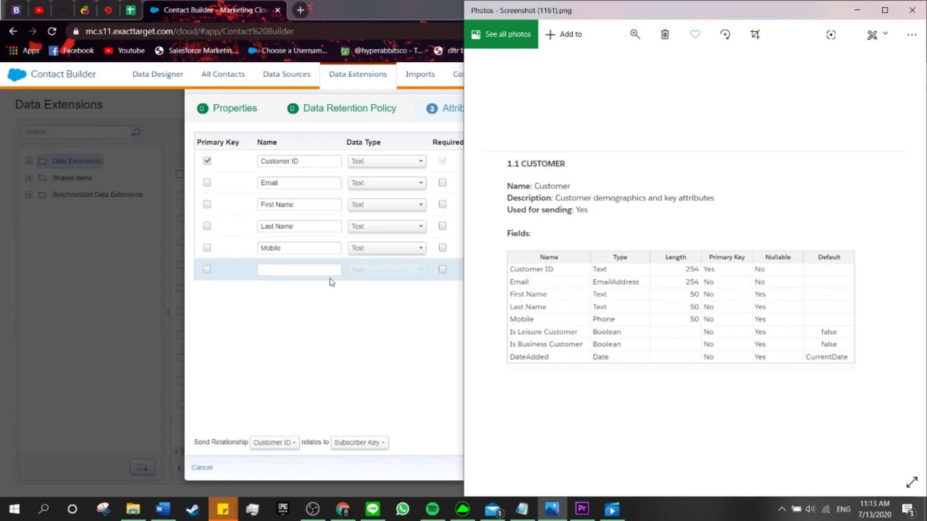
pyautogui.write('Is')
pyautogui.hotkey('alt', 'Tab')
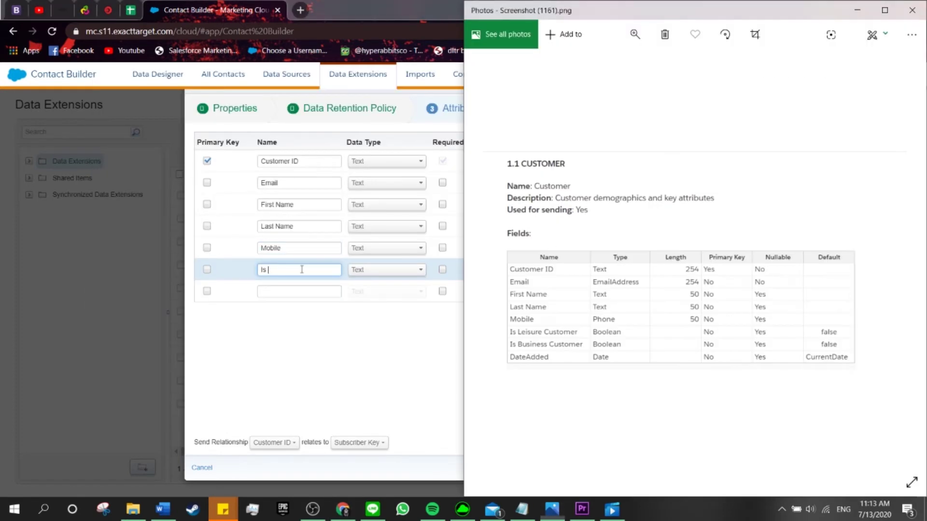
pyautogui.hotkey('alt', 'Tab')
pyautogui.write('L')
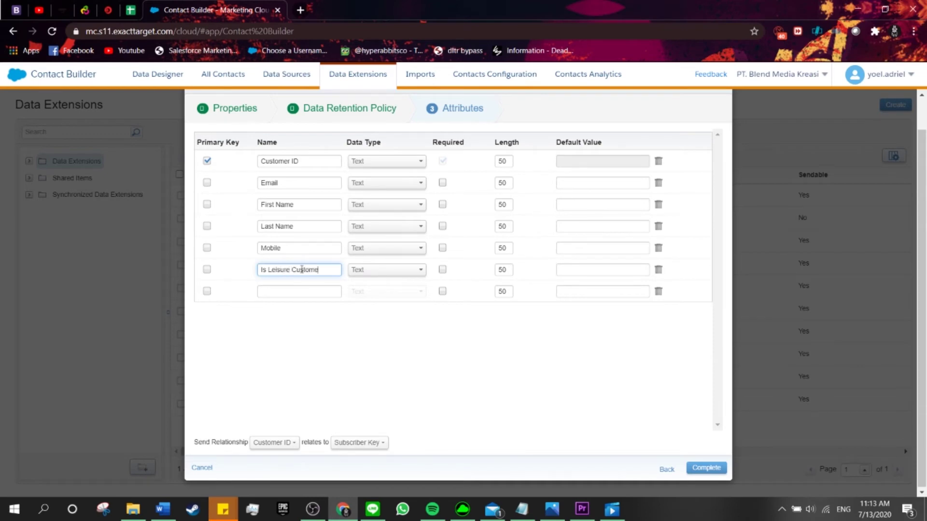
pyautogui.write('eisure Customer')
# - Add the Is Business Customer and DateAdded attributes
pyautogui.click(300, 291)
pyautogui.hotkey('alt', 'Tab')
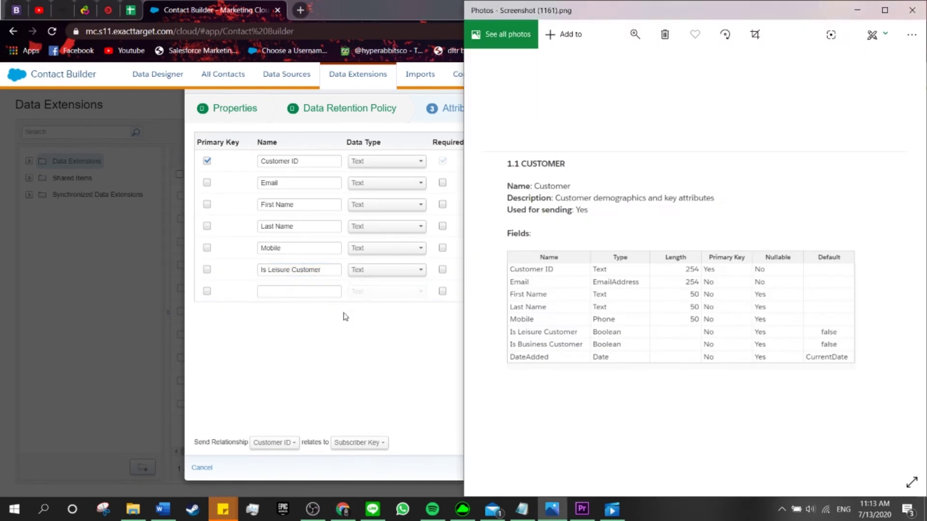
pyautogui.hotkey('alt', 'Tab')
pyautogui.write('O')
pyautogui.press('BackSpace')
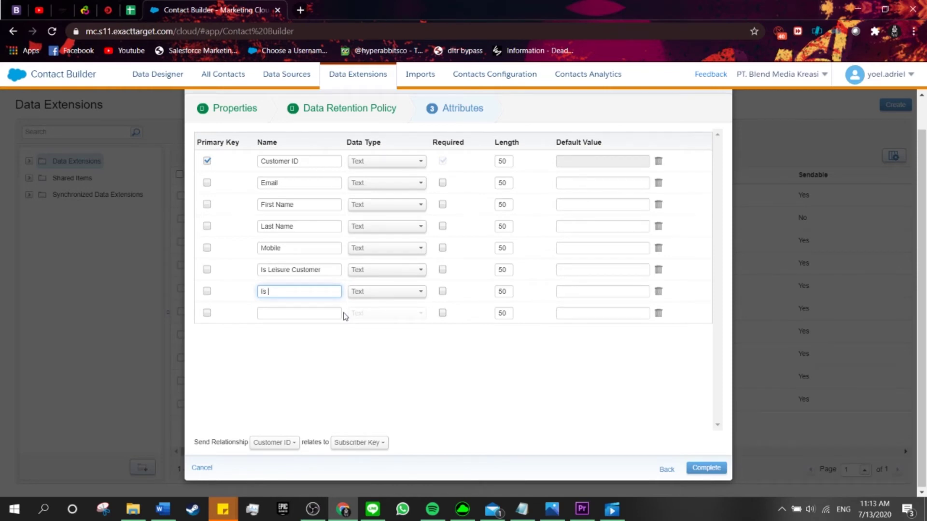
pyautogui.hotkey('alt', 'Tab')
pyautogui.hotkey('alt', 'Tab')
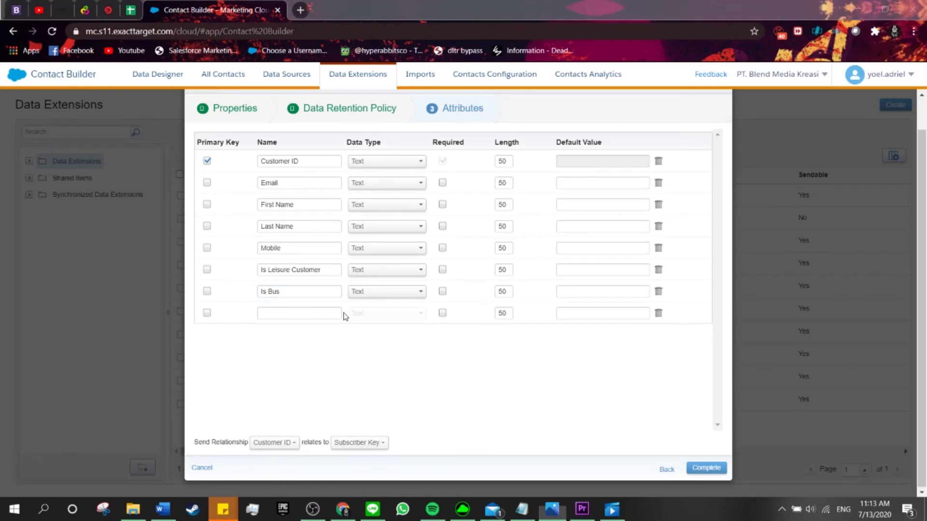
pyautogui.write('iness Customer')
pyautogui.hotkey('alt', 'Tab')
pyautogui.hotkey('alt', 'Tab')
pyautogui.click(308, 313)
pyautogui.write('Dat')
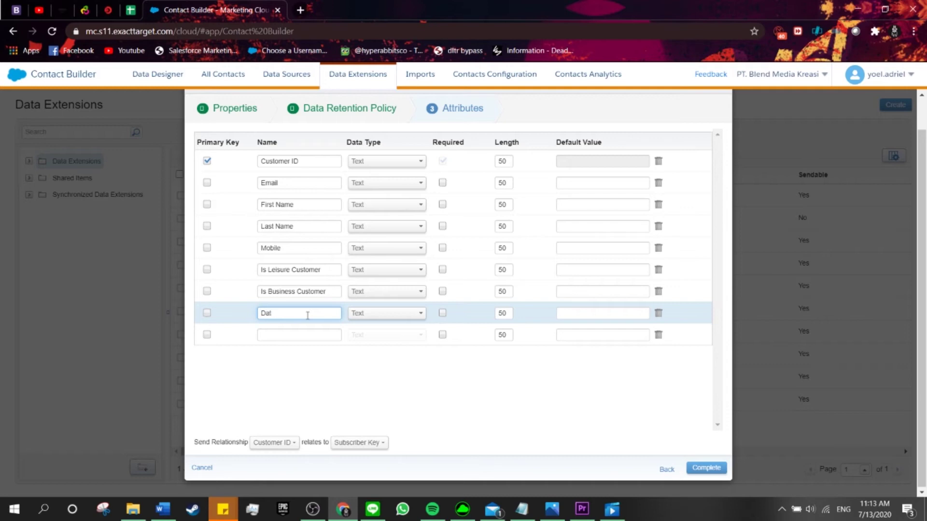
pyautogui.write('eAdded')
pyautogui.hotkey('alt', 'Tab')
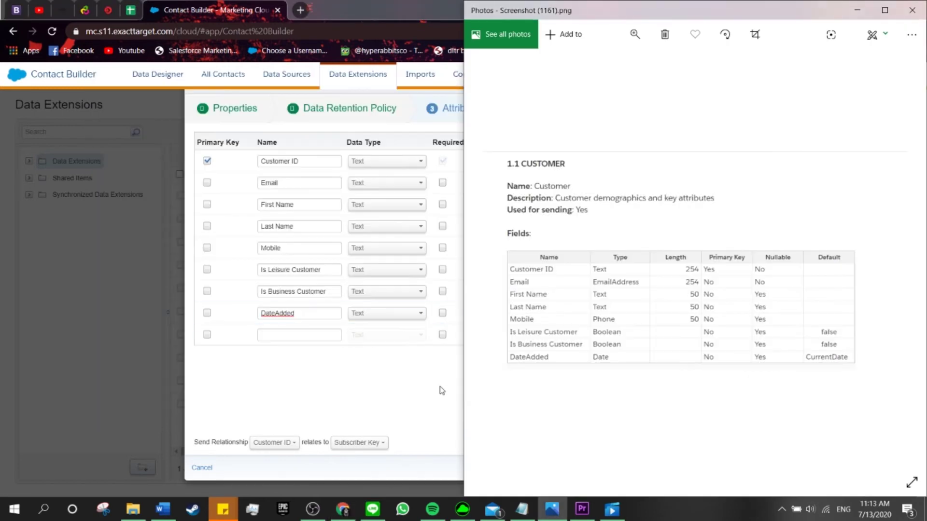
pyautogui.click(445, 391)
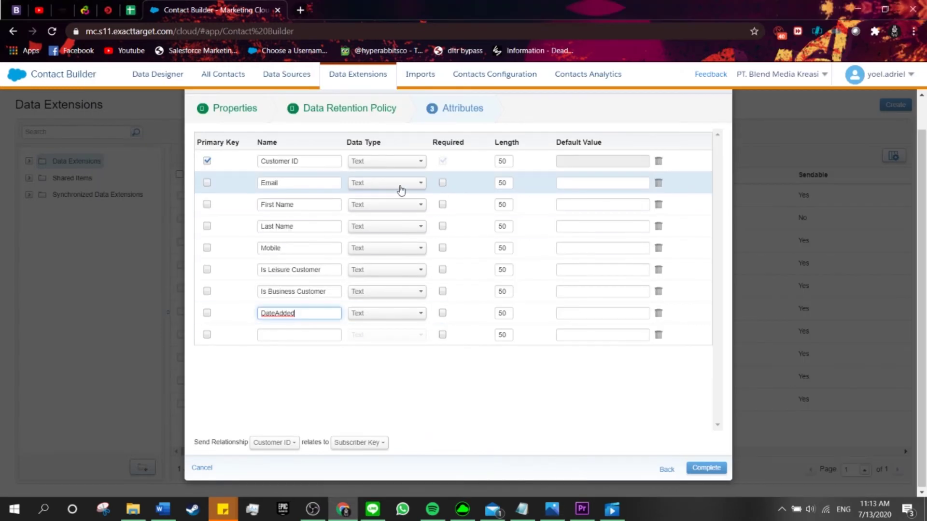
pyautogui.hotkey('alt', 'Tab')
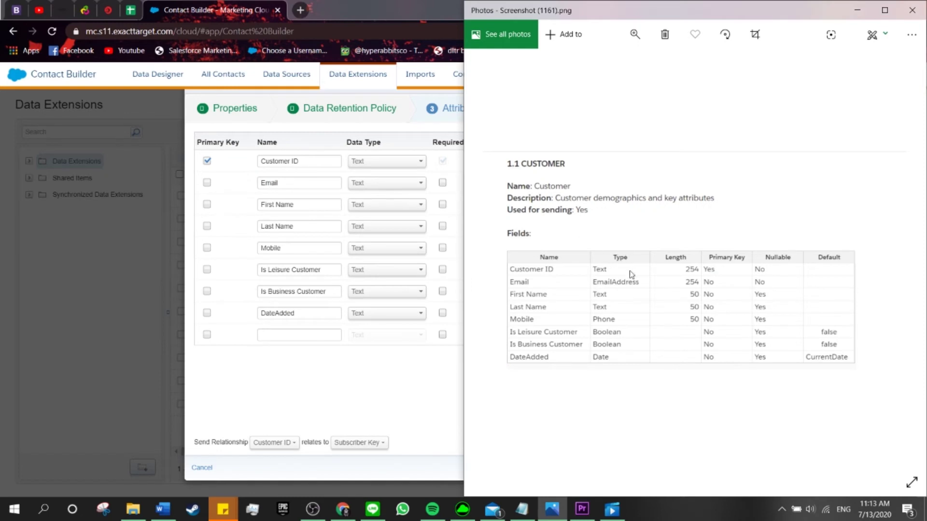
# - Set Email's data type to Email Address and Mobile's to Phone
pyautogui.click(387, 183)
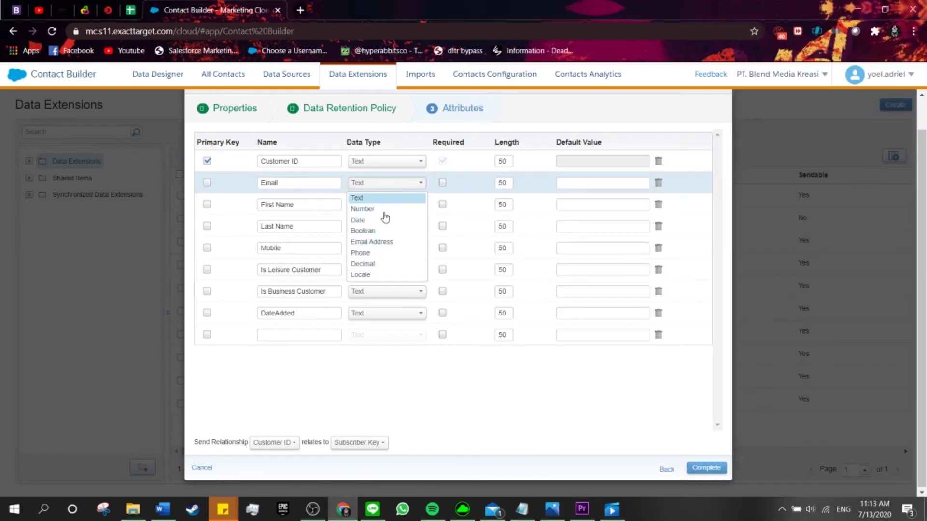
pyautogui.click(378, 242)
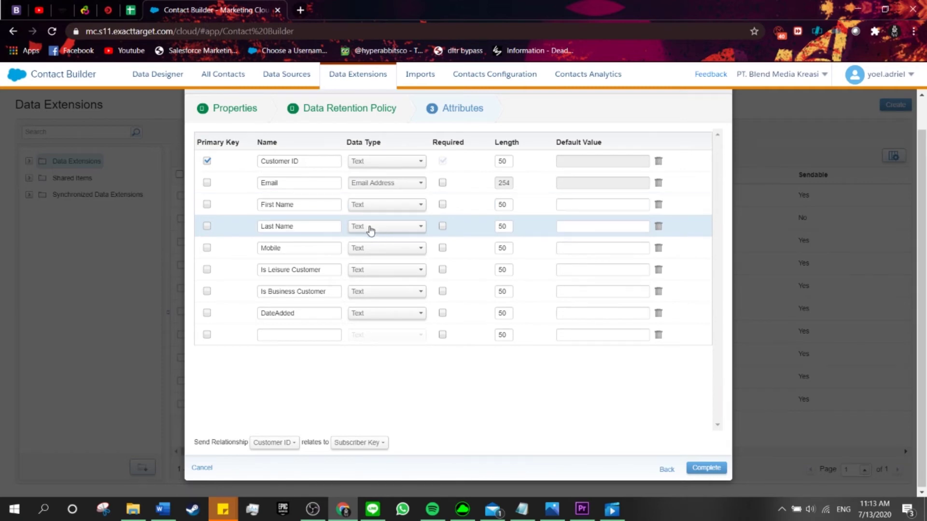
pyautogui.click(356, 252)
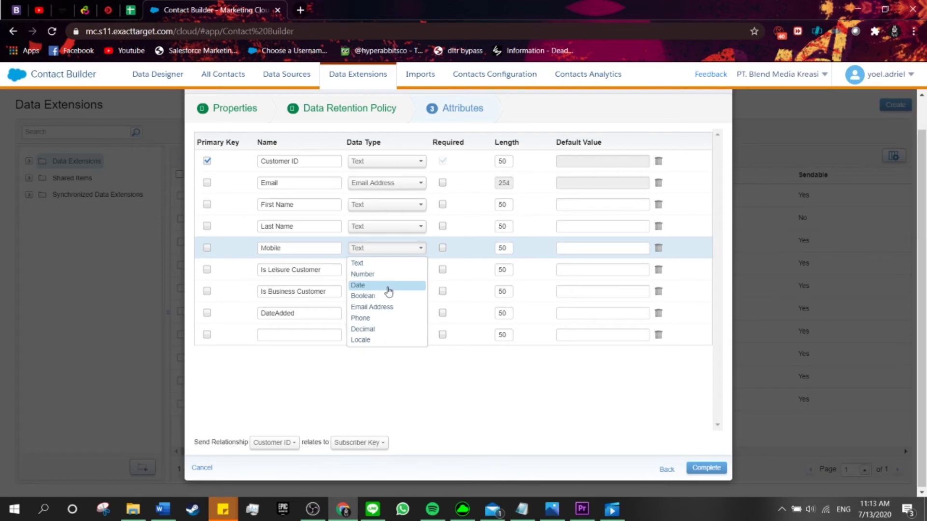
pyautogui.click(377, 319)
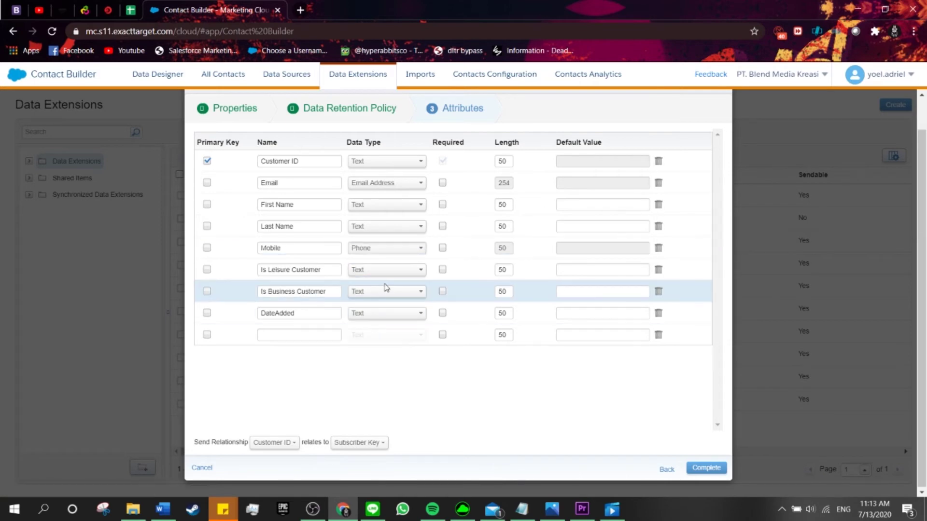
pyautogui.hotkey('alt', 'Tab')
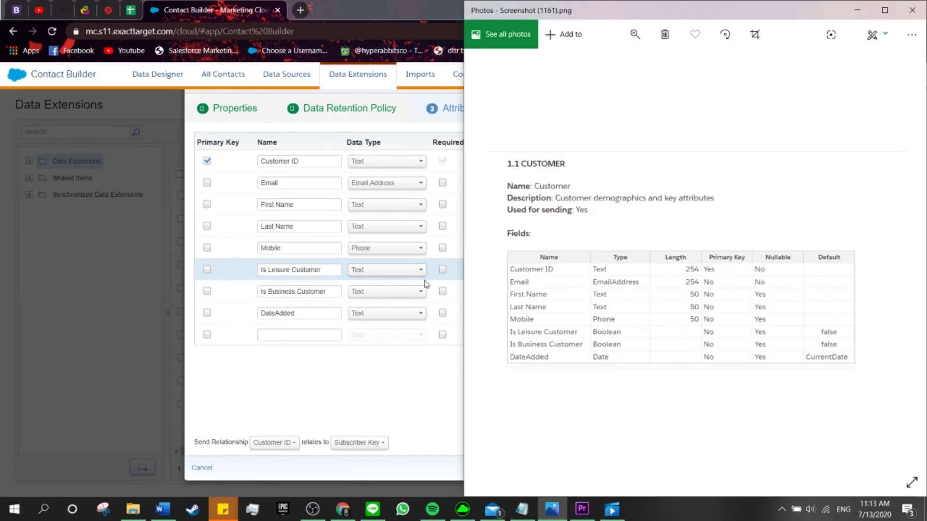
pyautogui.hotkey('alt', 'Tab')
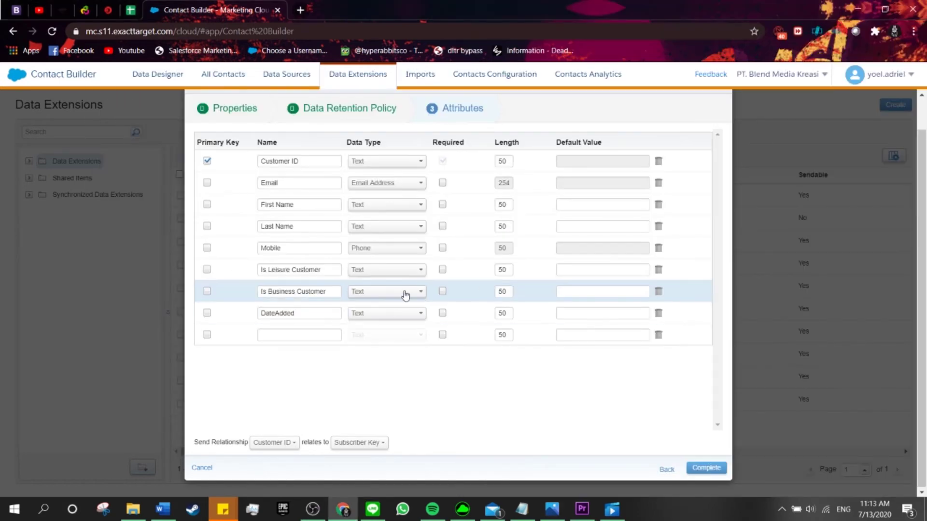
# - Make Is Leisure Customer and Is Business Customer Boolean, and DateAdded a Date
pyautogui.click(373, 269)
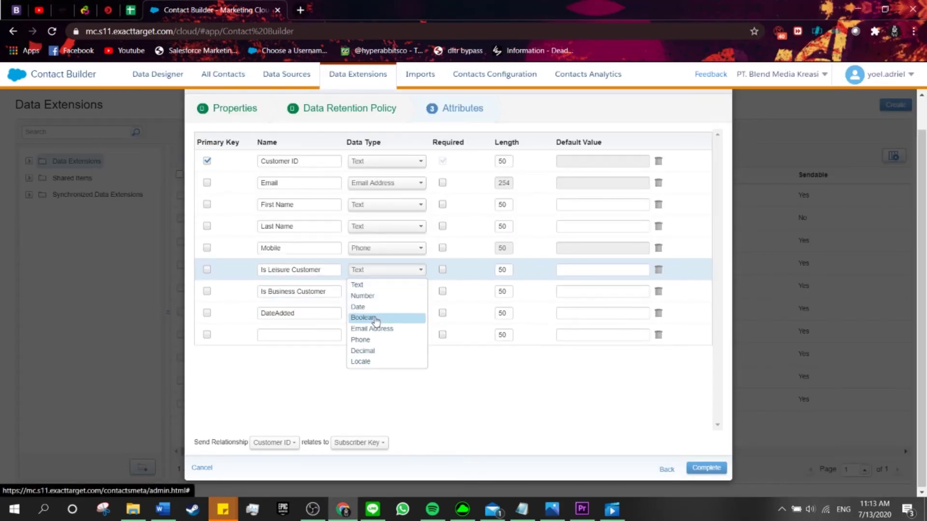
pyautogui.click(375, 319)
pyautogui.click(371, 296)
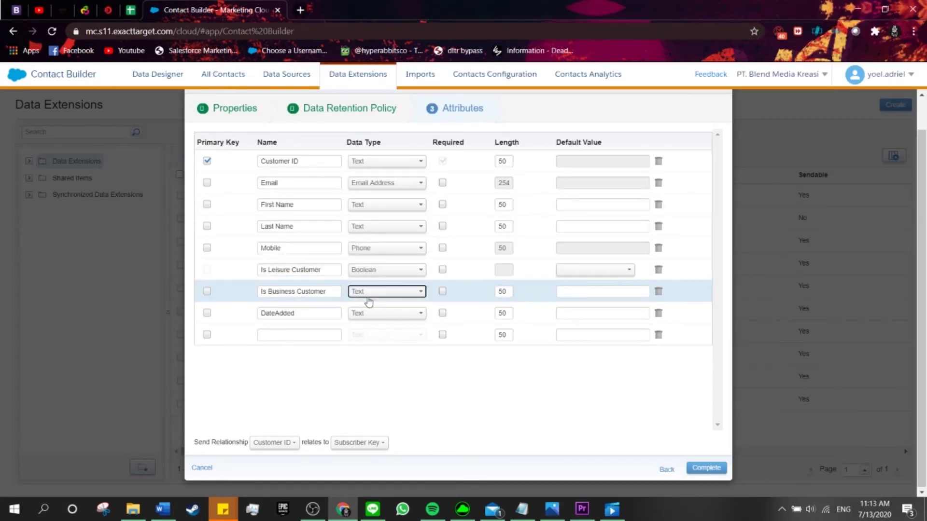
pyautogui.click(383, 339)
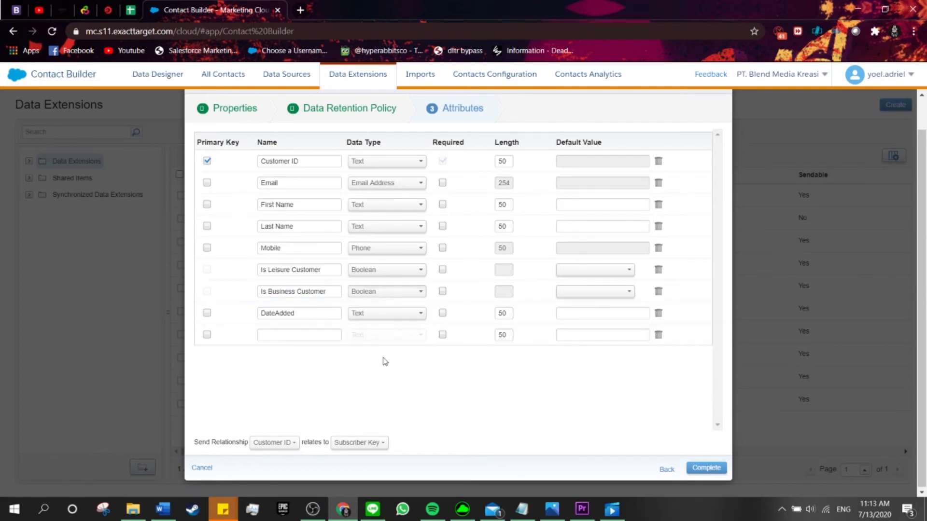
pyautogui.click(368, 314)
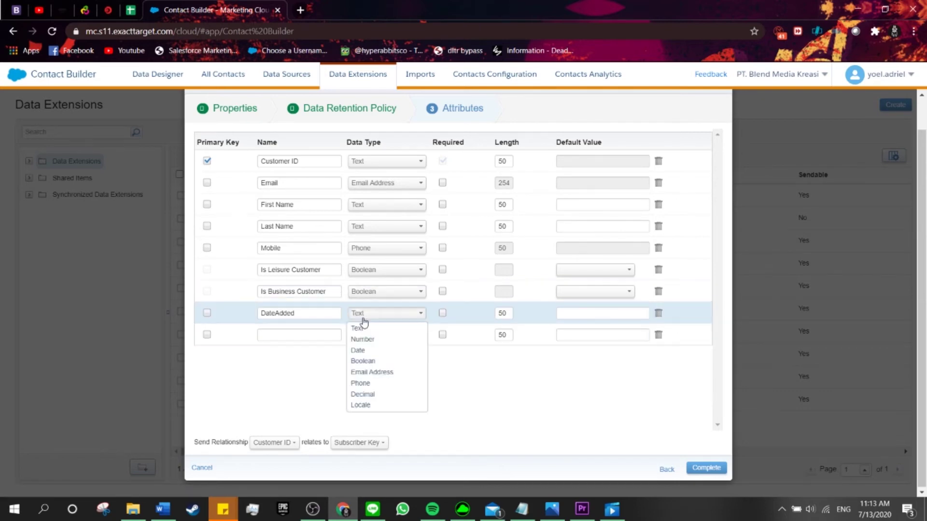
pyautogui.click(372, 351)
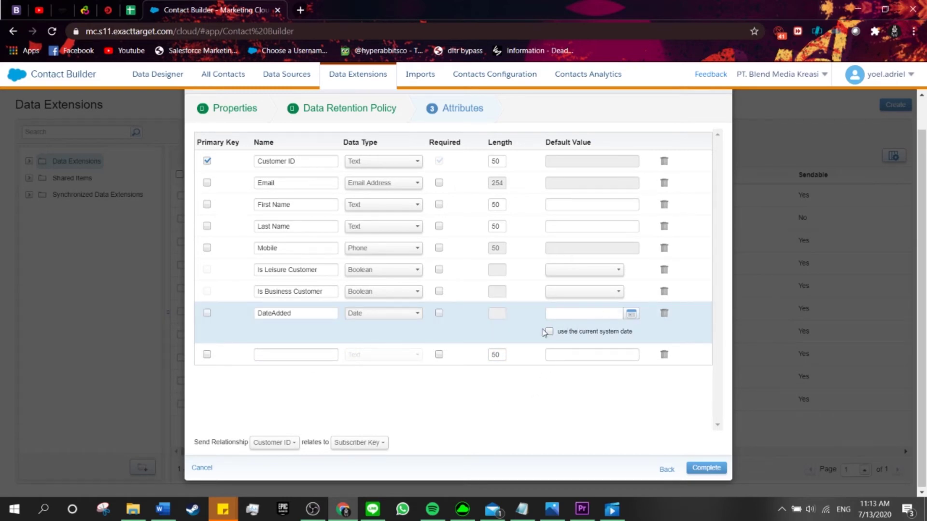
# - Default DateAdded to the current system date and mark Email as required
pyautogui.hotkey('alt', 'Tab')
pyautogui.hotkey('alt', 'Tab')
pyautogui.click(550, 331)
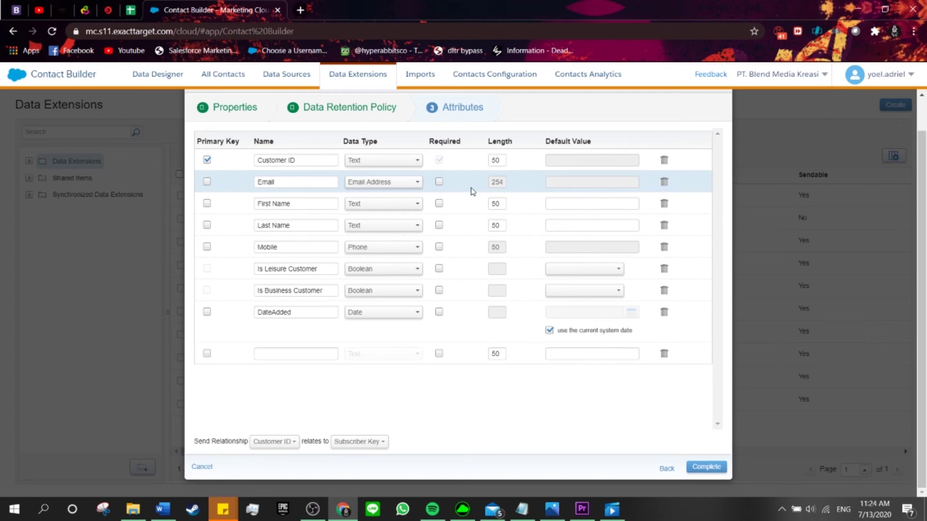
pyautogui.hotkey('alt', 'Tab')
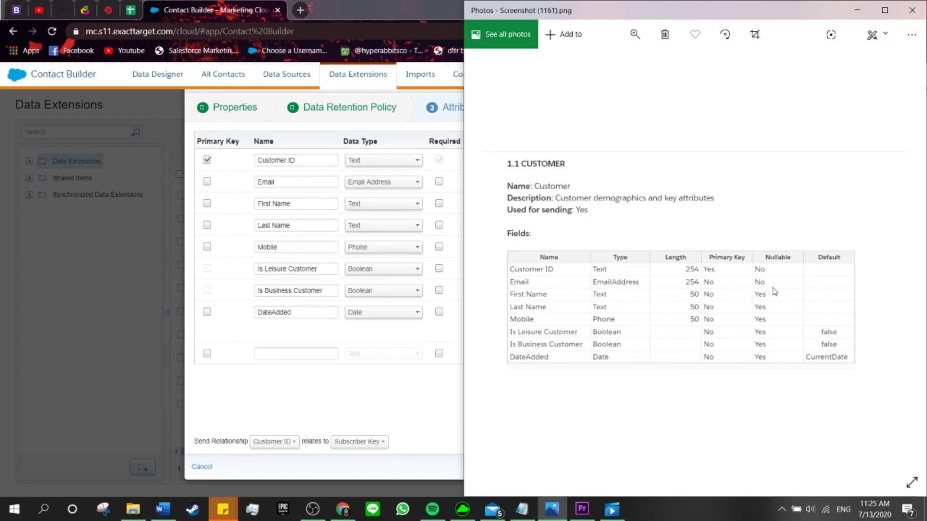
pyautogui.click(439, 182)
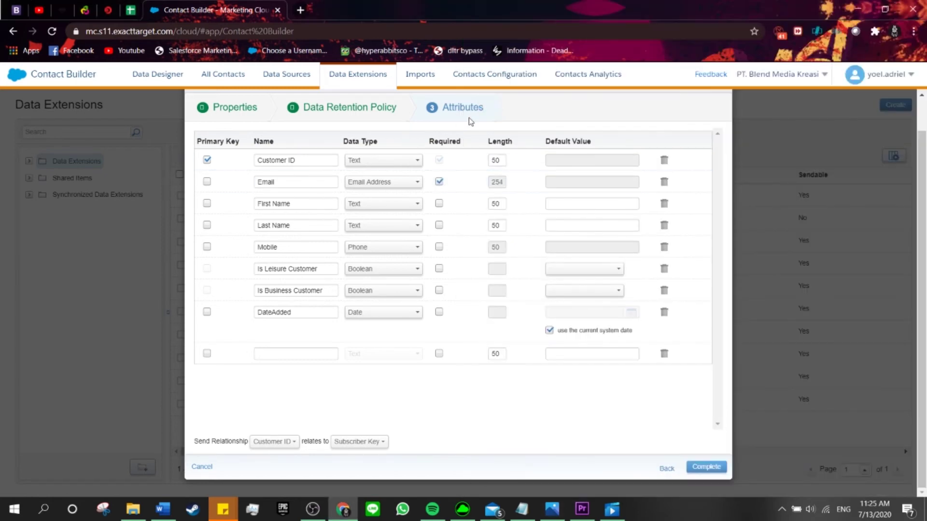
# - Set Is Leisure Customer and Is Business Customer defaults to False, then complete CustomerExample
pyautogui.hotkey('alt', 'Tab')
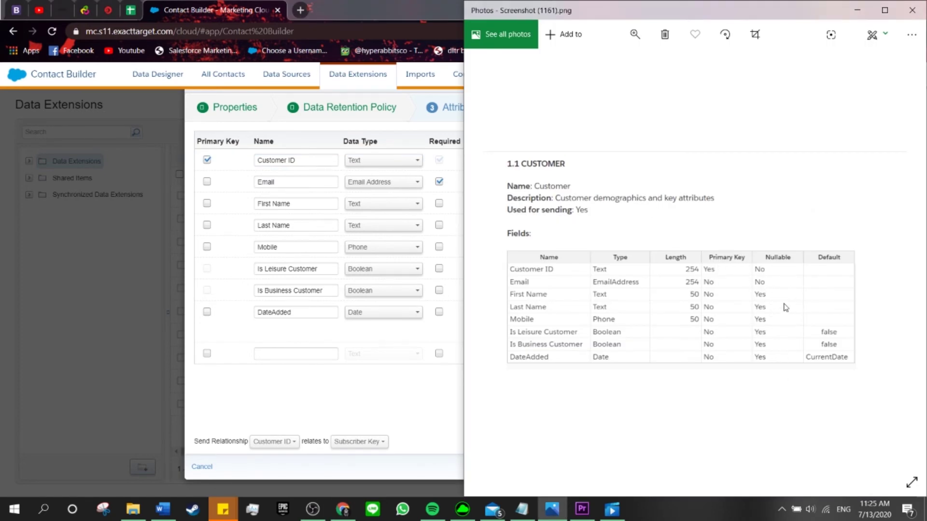
pyautogui.click(433, 410)
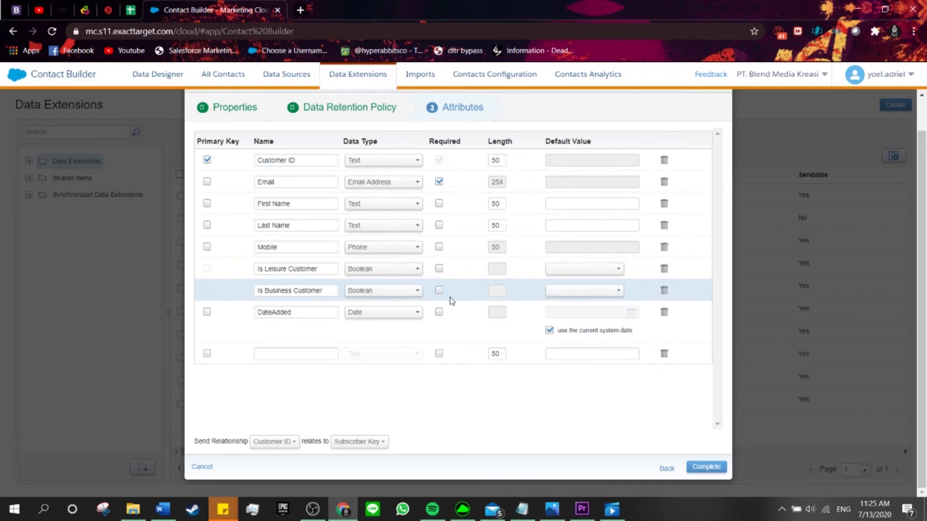
pyautogui.hotkey('alt', 'Tab')
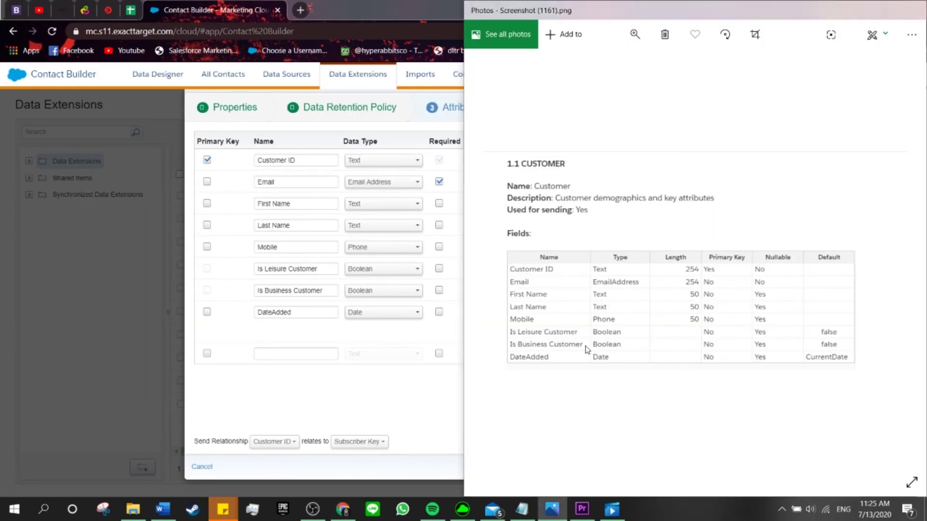
pyautogui.hotkey('alt', 'Tab')
pyautogui.click(586, 275)
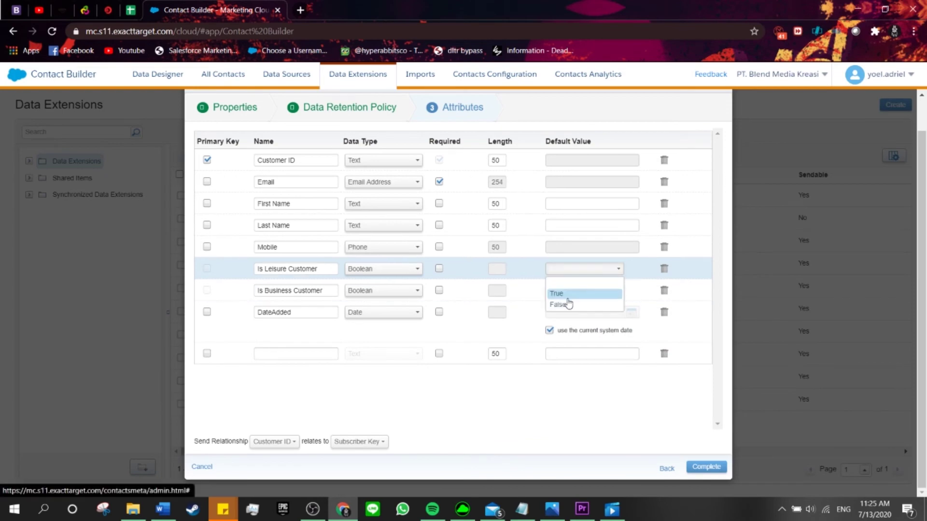
pyautogui.click(569, 303)
pyautogui.click(569, 294)
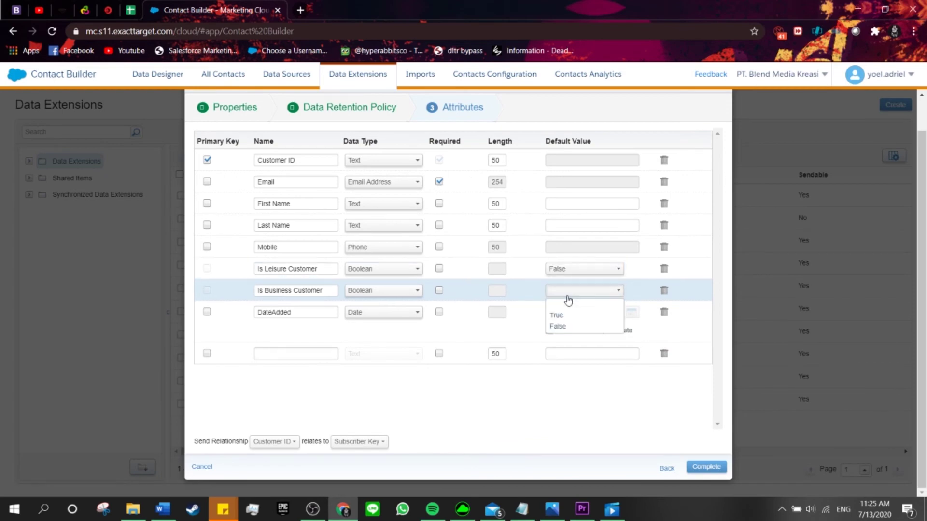
pyautogui.click(575, 327)
pyautogui.hotkey('alt', 'Tab')
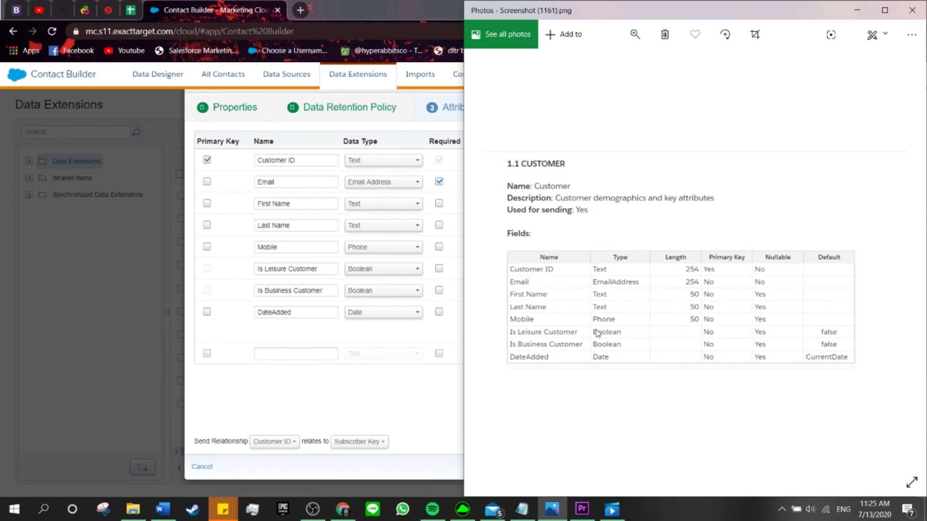
pyautogui.hotkey('alt', 'Tab')
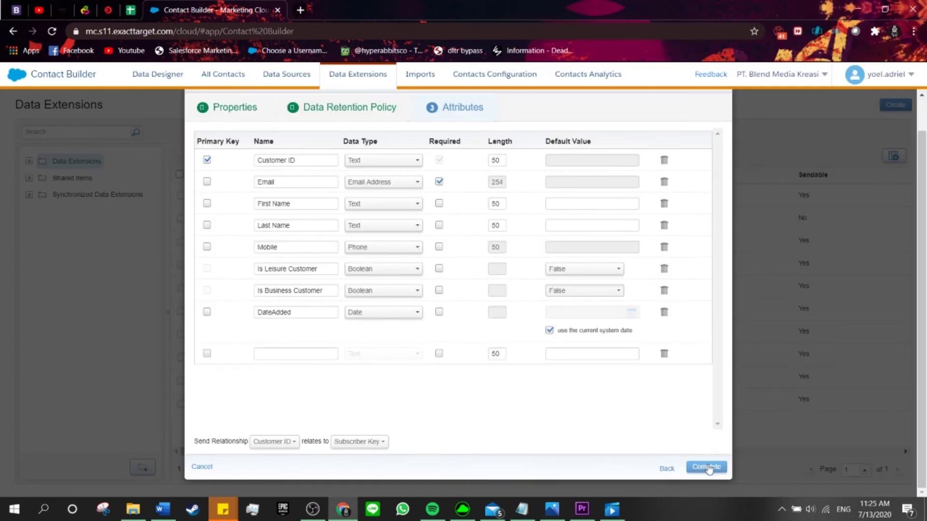
pyautogui.click(707, 466)
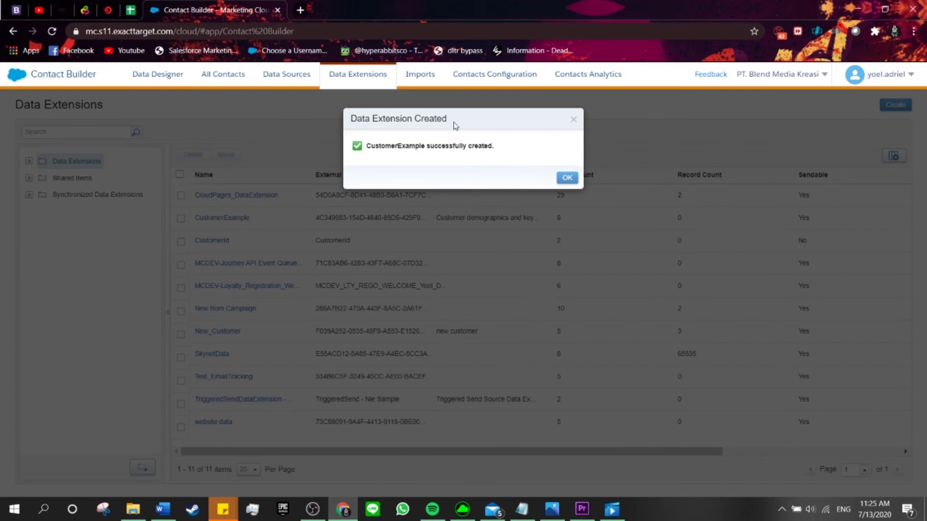
# - Dismiss the success message, open CustomerExample's Records and add an empty new record
pyautogui.click(563, 179)
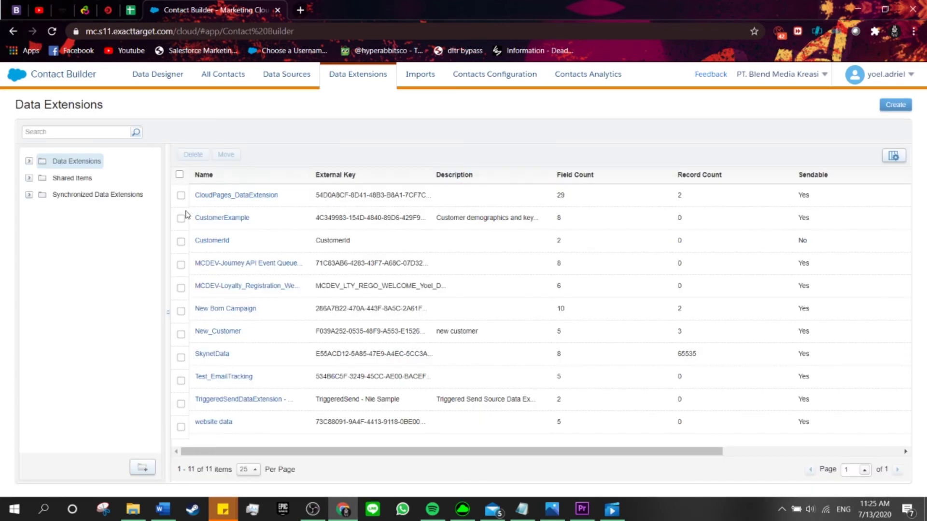
pyautogui.click(212, 217)
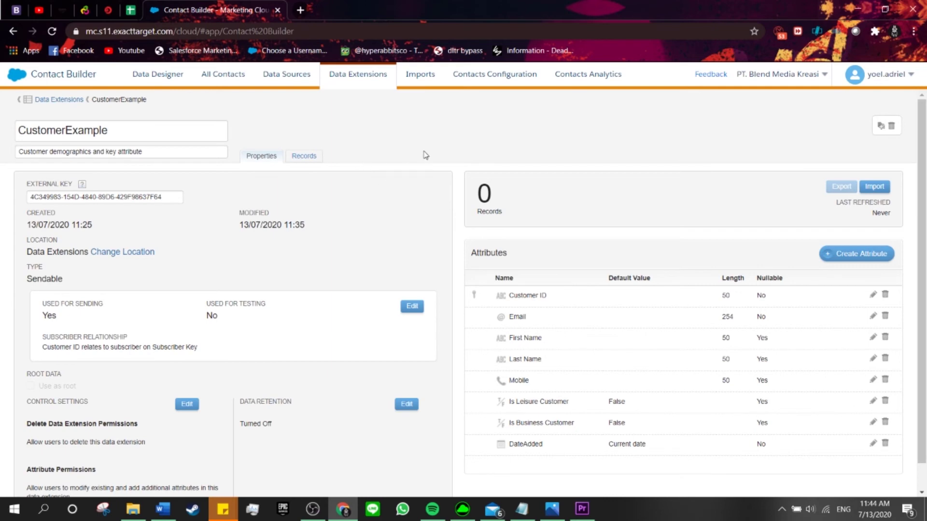
pyautogui.click(305, 156)
pyautogui.click(881, 188)
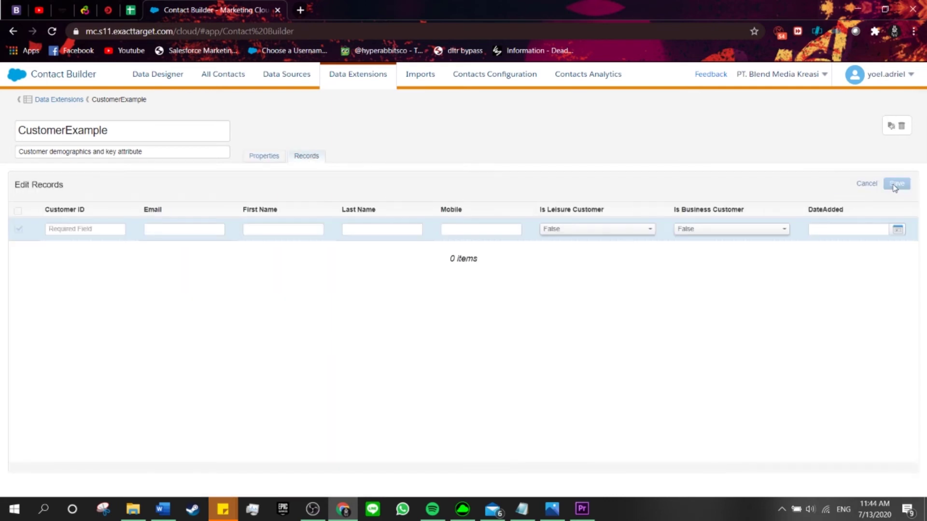
# - Enter Customer ID 123123 and the customer's e-mail, then save the record
pyautogui.click(81, 231)
pyautogui.write('123')
pyautogui.press('BackSpace')
pyautogui.press('BackSpace')
pyautogui.press('BackSpace')
pyautogui.write('123123')
pyautogui.click(175, 230)
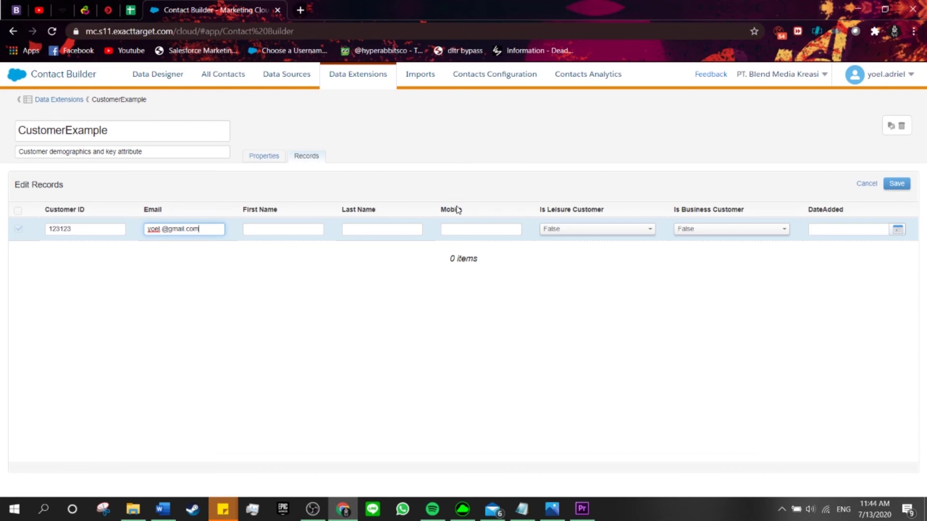
pyautogui.click(902, 189)
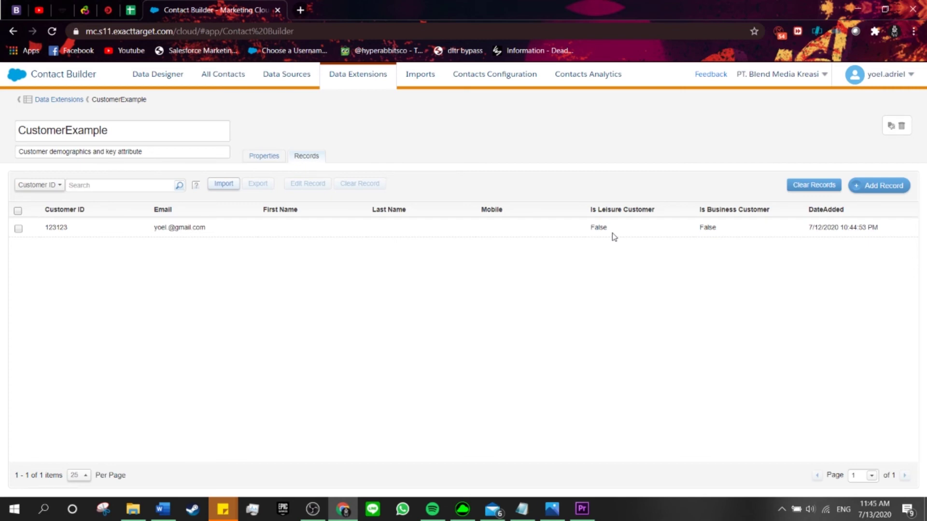
# - Inspect the saved row's False Is Leisure Customer default and its DateAdded timestamp
pyautogui.moveTo(590, 229); pyautogui.dragTo(598, 225)
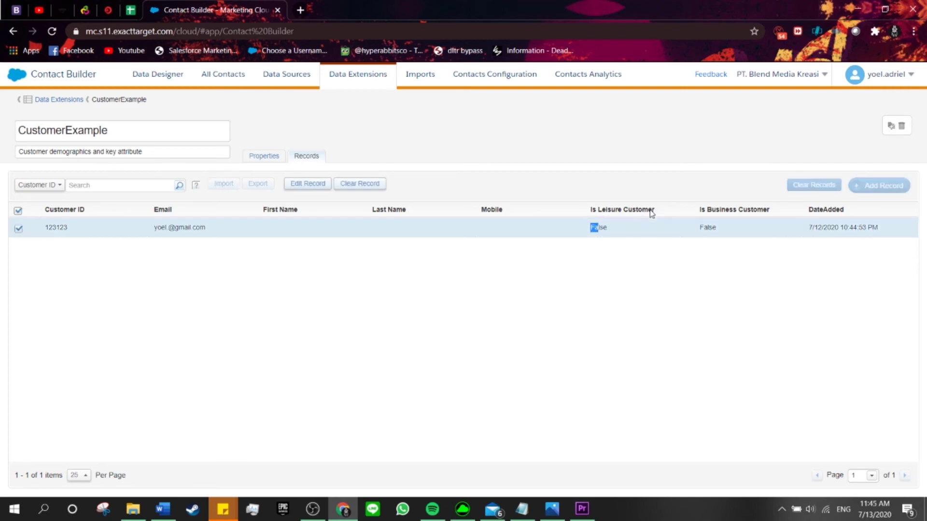
pyautogui.click(720, 190)
pyautogui.moveTo(888, 232); pyautogui.dragTo(801, 236)
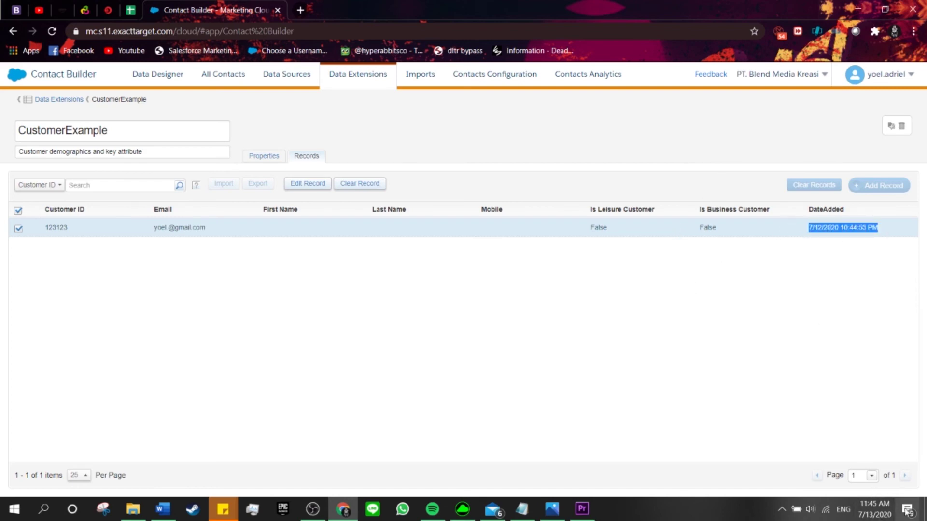
pyautogui.moveTo(887, 514)
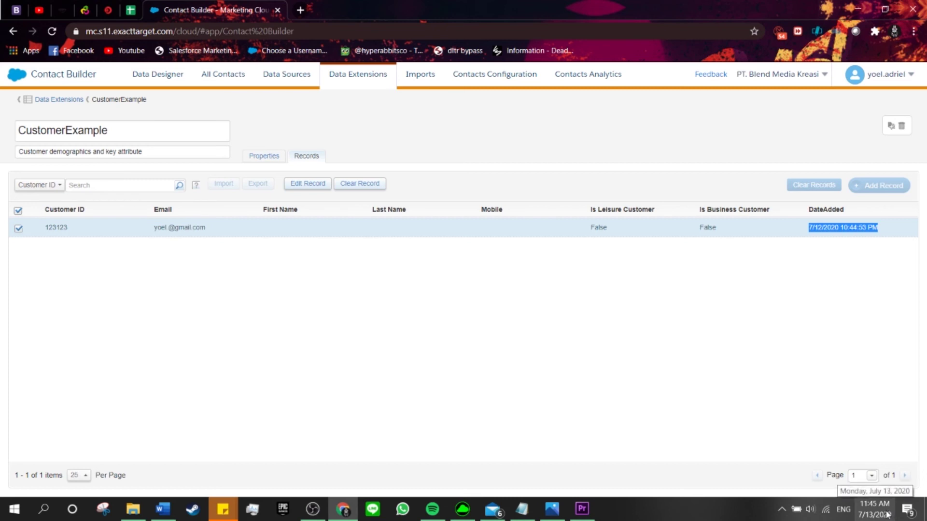
pyautogui.click(754, 380)
pyautogui.click(752, 228)
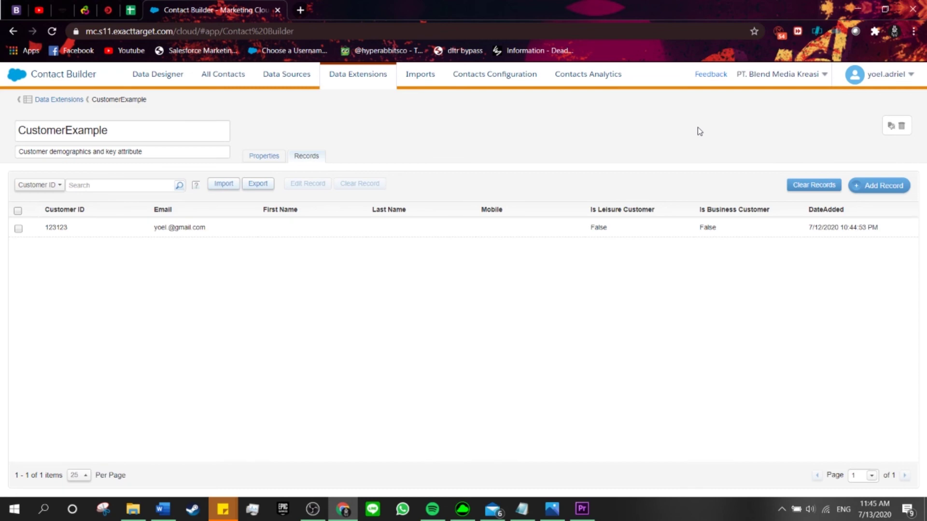
# - Clear all records from CustomerExample and return to its Properties page
pyautogui.click(805, 183)
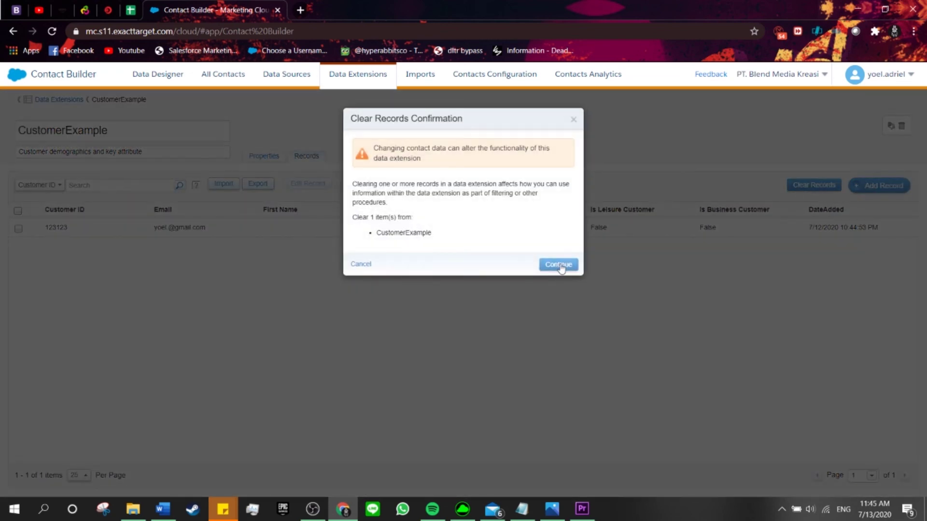
pyautogui.click(560, 265)
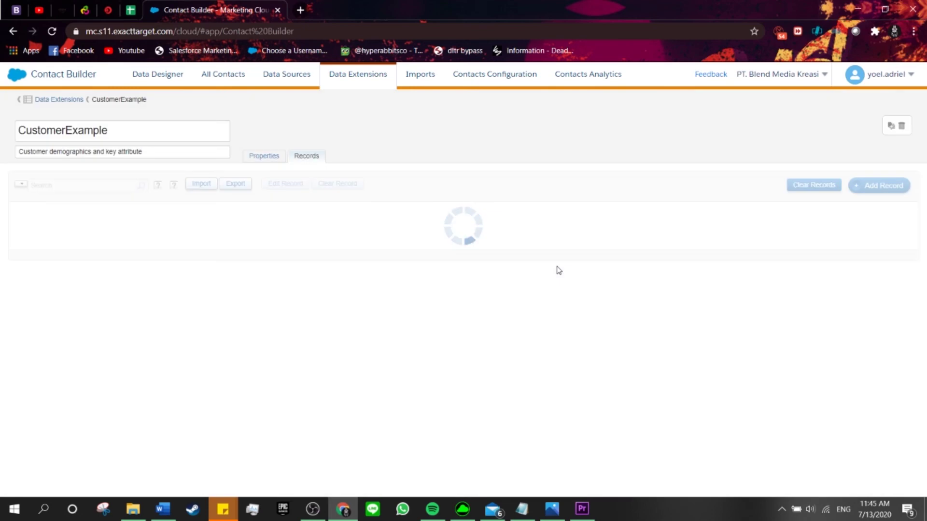
pyautogui.click(264, 158)
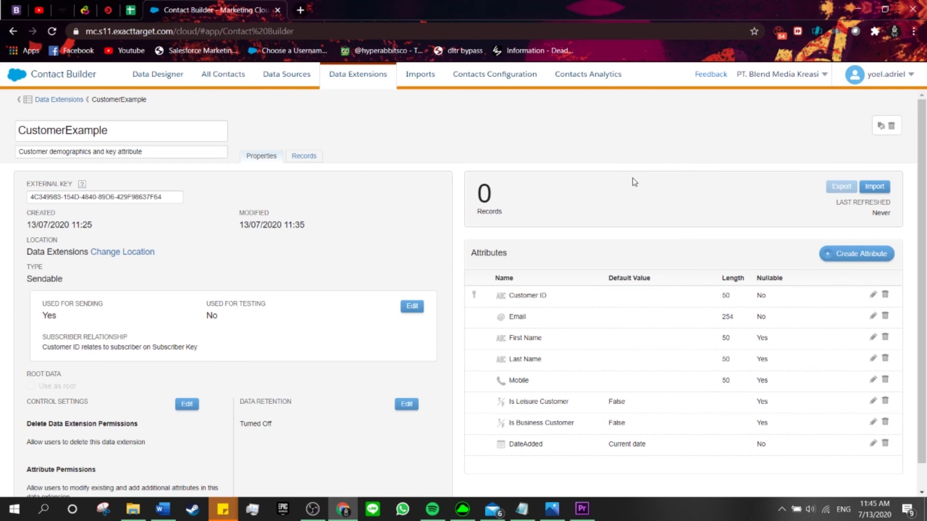
# - Create attribute test1 as Text with length 50, allowing nulls
pyautogui.click(863, 262)
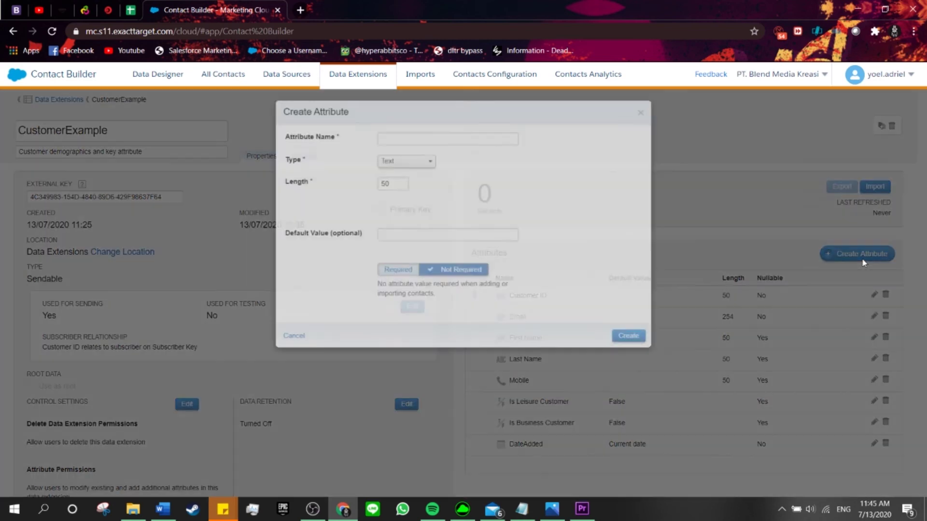
pyautogui.click(405, 142)
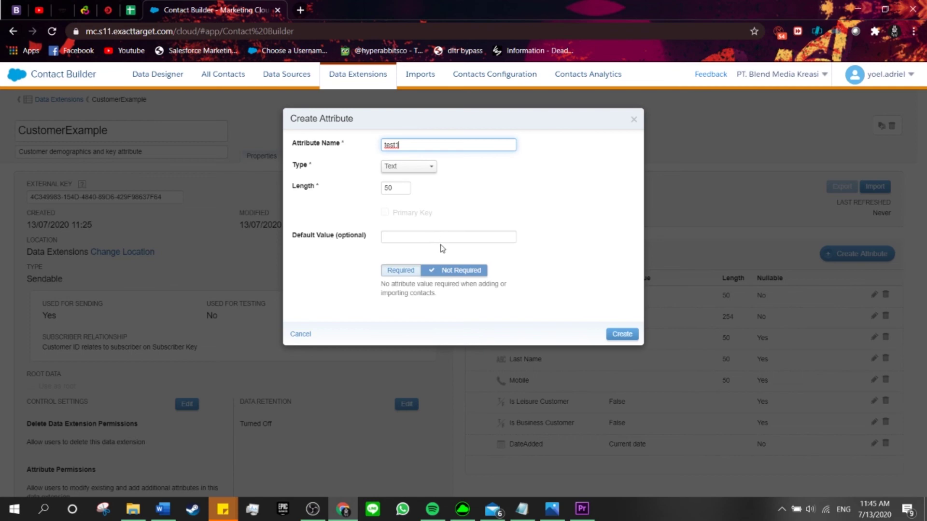
pyautogui.click(625, 336)
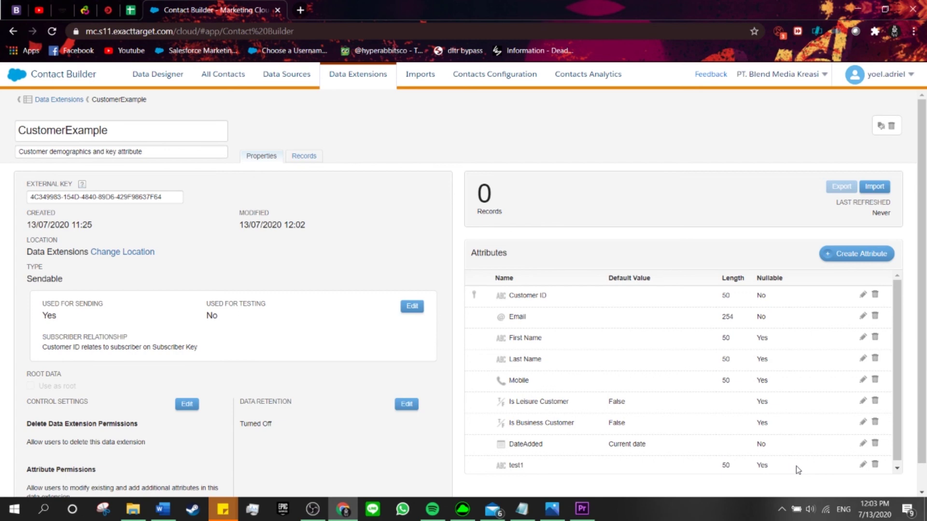
# - Open and close test1's editor unchanged, then delete test1 and confirm with OK
pyautogui.click(863, 465)
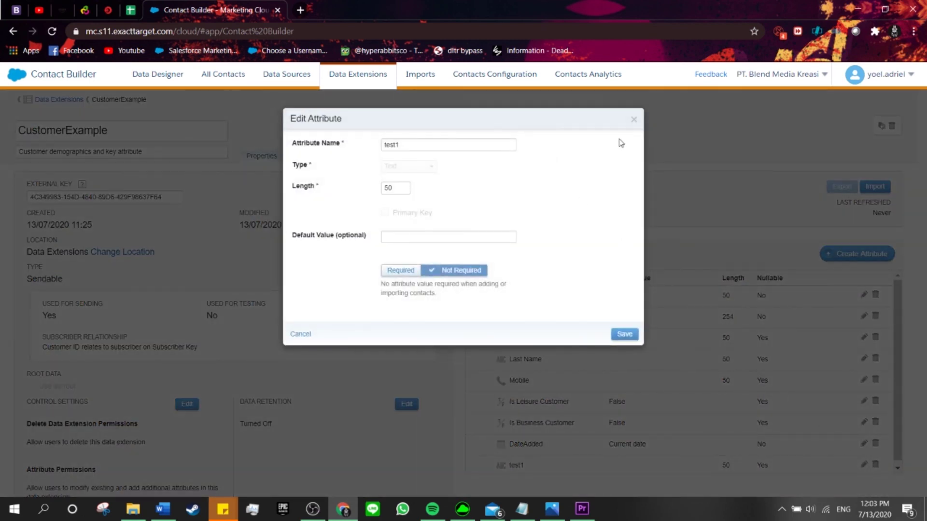
pyautogui.click(633, 119)
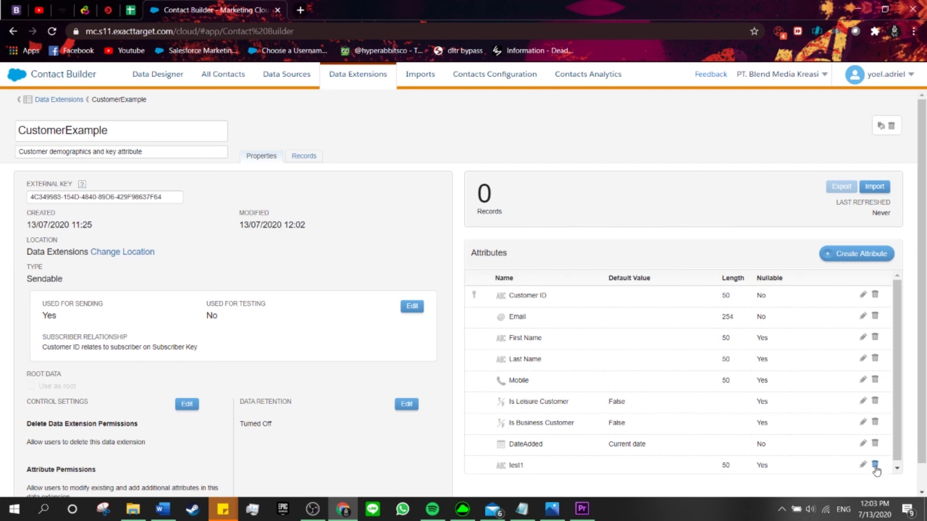
pyautogui.click(875, 465)
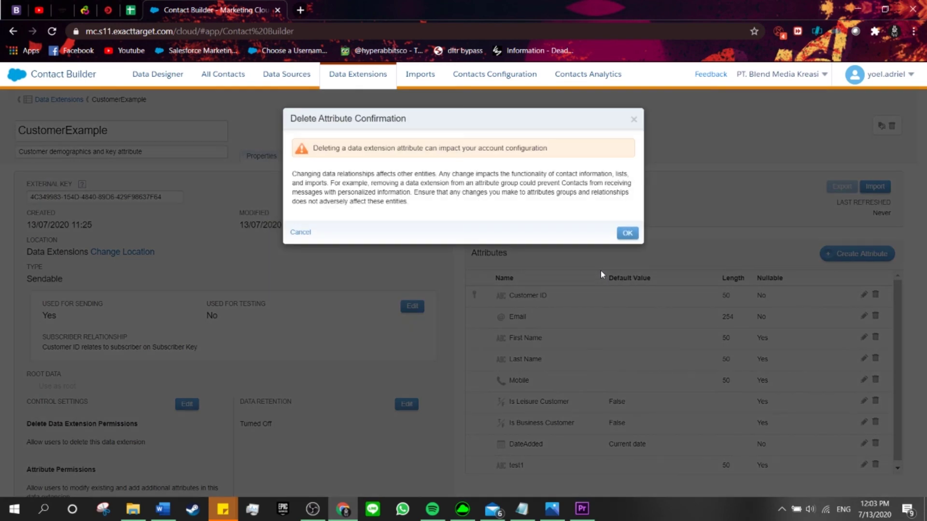
pyautogui.click(629, 234)
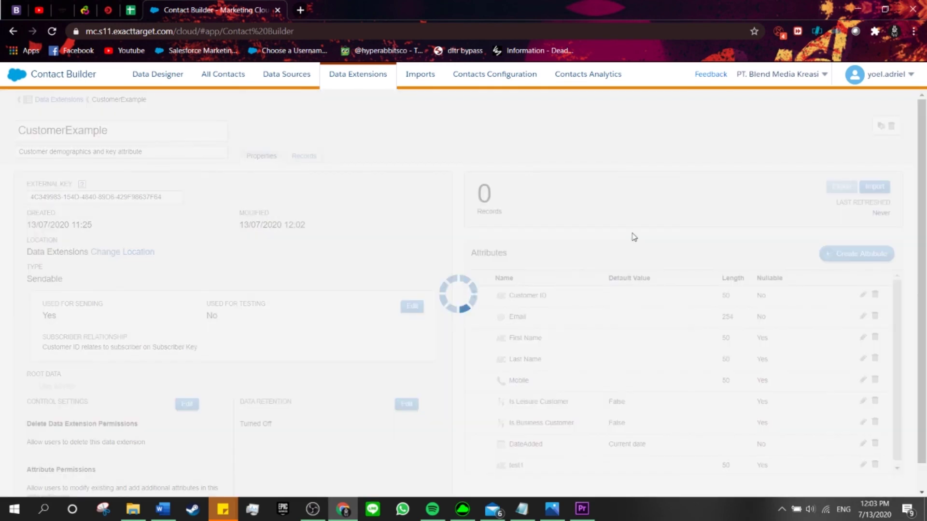